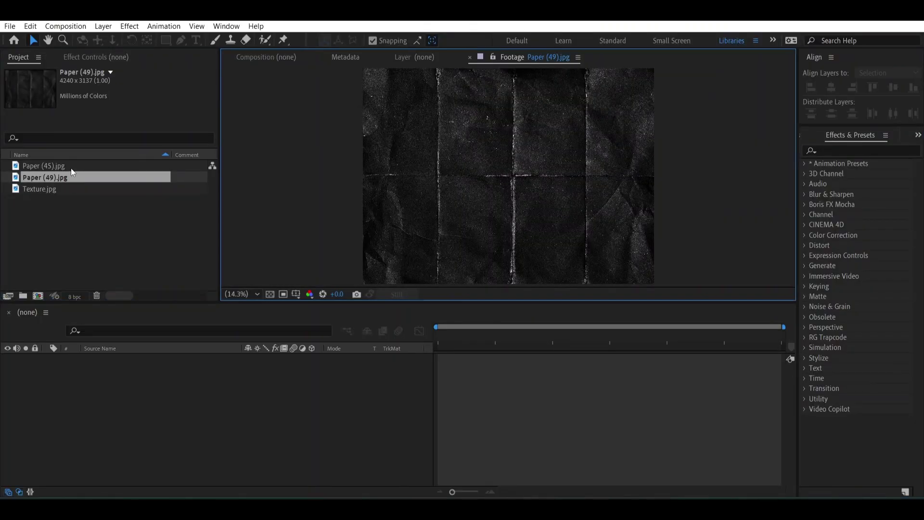
Preview Paper (45).jpg, Texture.jpg and the paper images, ending on the creased Paper (49).jpg.
{"action": "double_click", "coordinate": [71, 167]}
{"action": "left_click", "coordinate": [68, 189]}
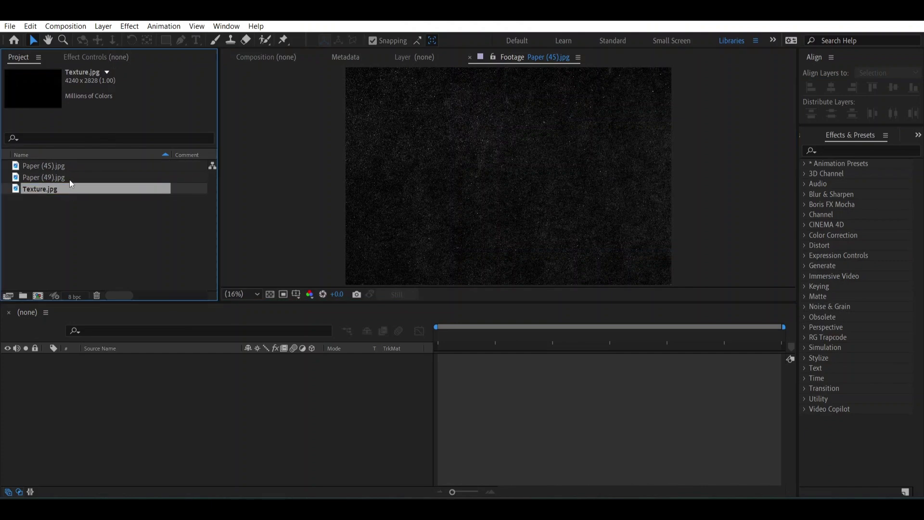
{"action": "double_click", "coordinate": [71, 176]}
{"action": "double_click", "coordinate": [72, 166]}
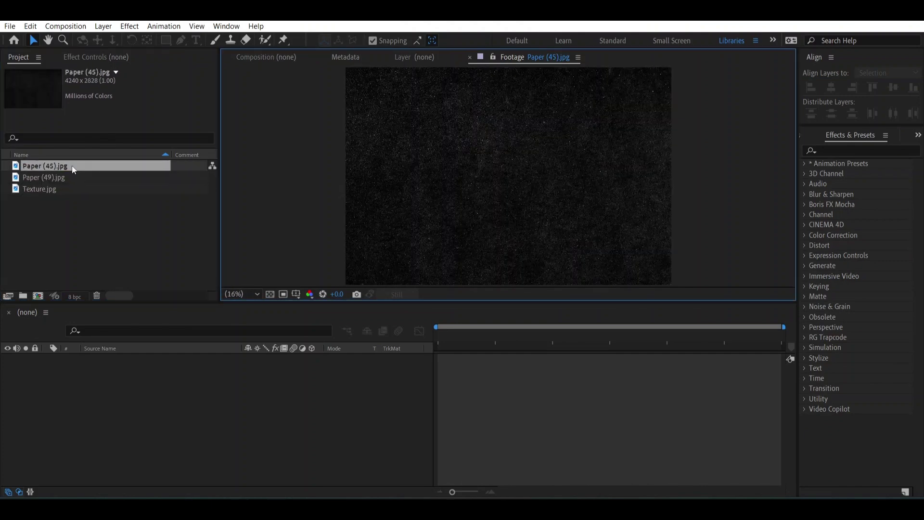
{"action": "double_click", "coordinate": [68, 178]}
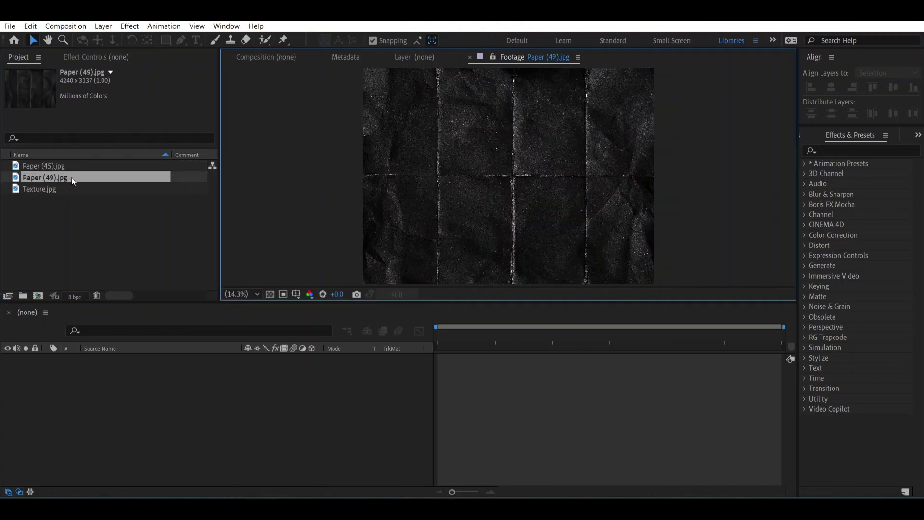
Create a new composition and add Paper (49).jpg as a layer scaled to 58%.
{"action": "key", "text": "ctrl+n"}
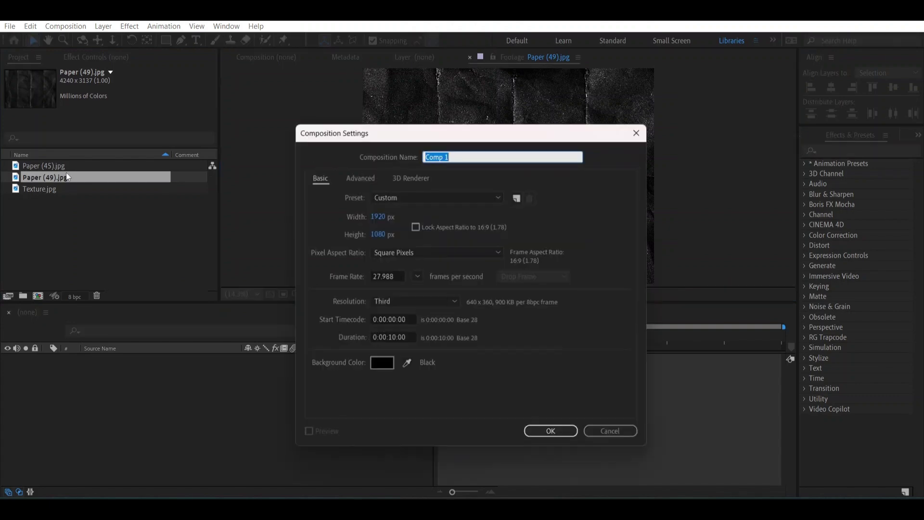
{"action": "key", "text": "Return"}
{"action": "left_click_drag", "start_coordinate": [53, 189], "coordinate": [48, 365]}
{"action": "key", "text": "s"}
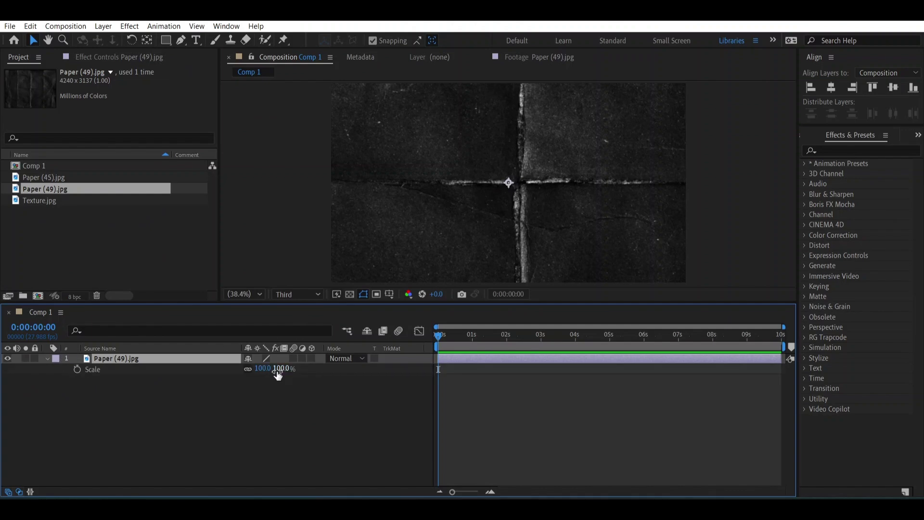
{"action": "left_click_drag", "start_coordinate": [278, 369], "coordinate": [241, 375]}
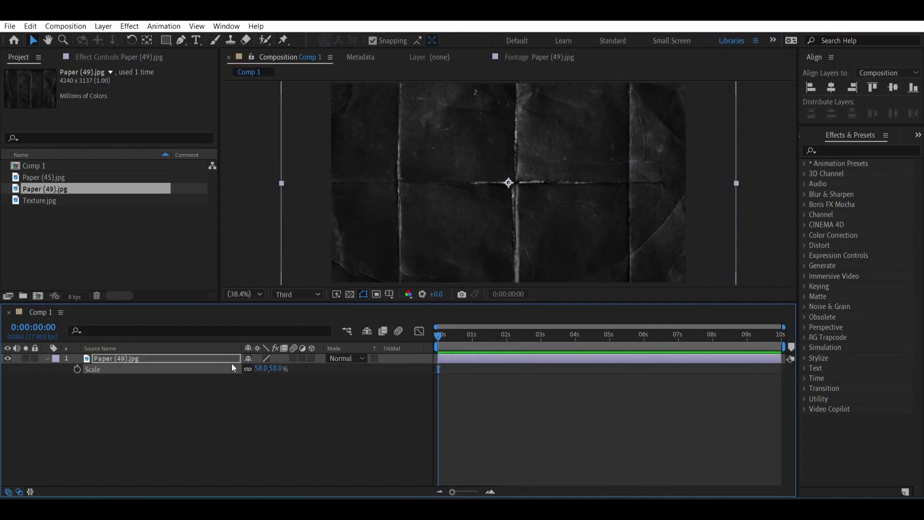
Shift the paper layer left, then duplicate it into copies offset to the right.
{"action": "key", "text": "p"}
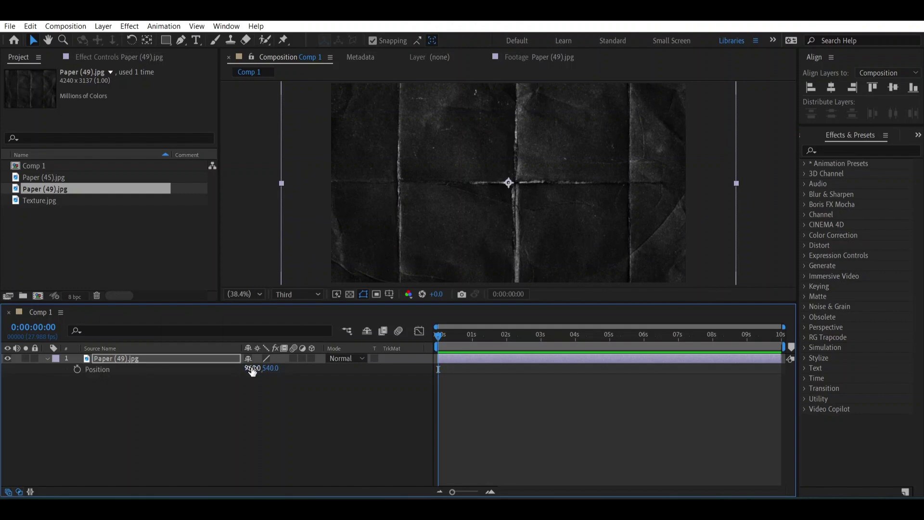
{"action": "left_click_drag", "start_coordinate": [251, 368], "coordinate": [189, 374]}
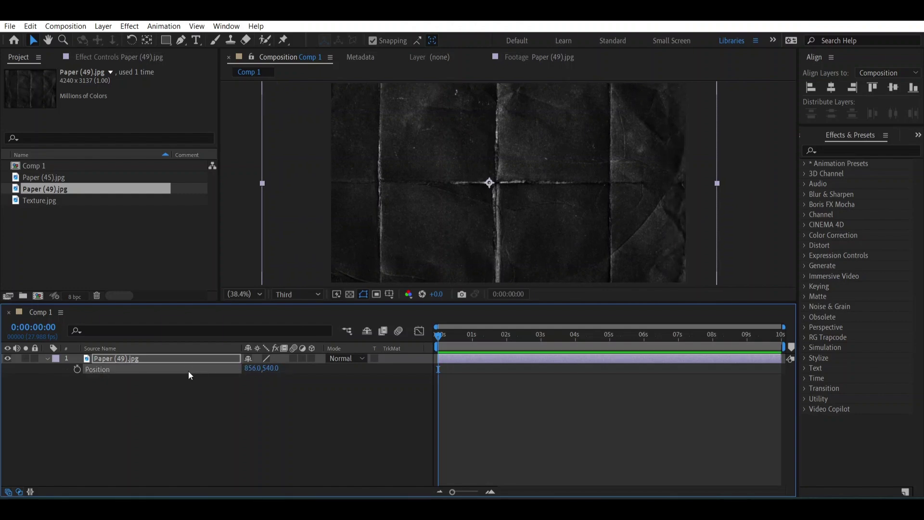
{"action": "key", "text": "ctrl+d"}
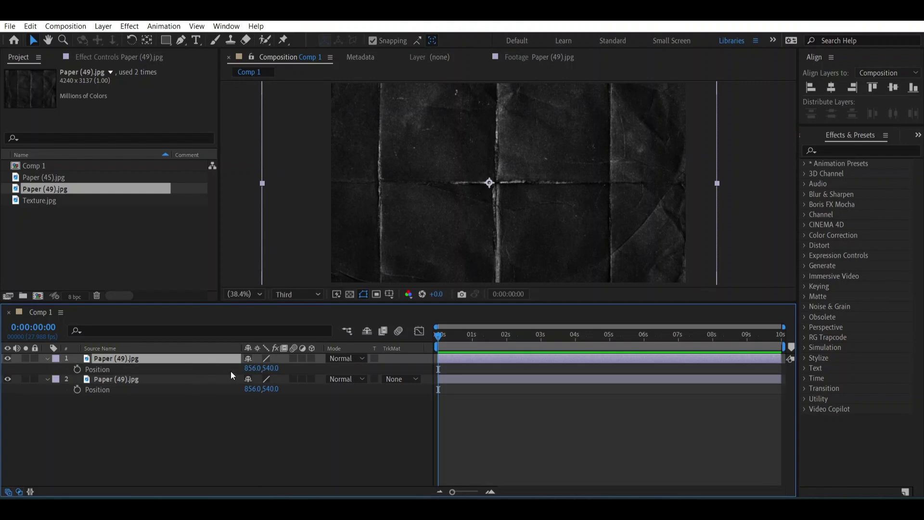
{"action": "left_click_drag", "start_coordinate": [244, 368], "coordinate": [316, 371]}
{"action": "key", "text": "ctrl+d"}
{"action": "key", "text": "ctrl+d"}
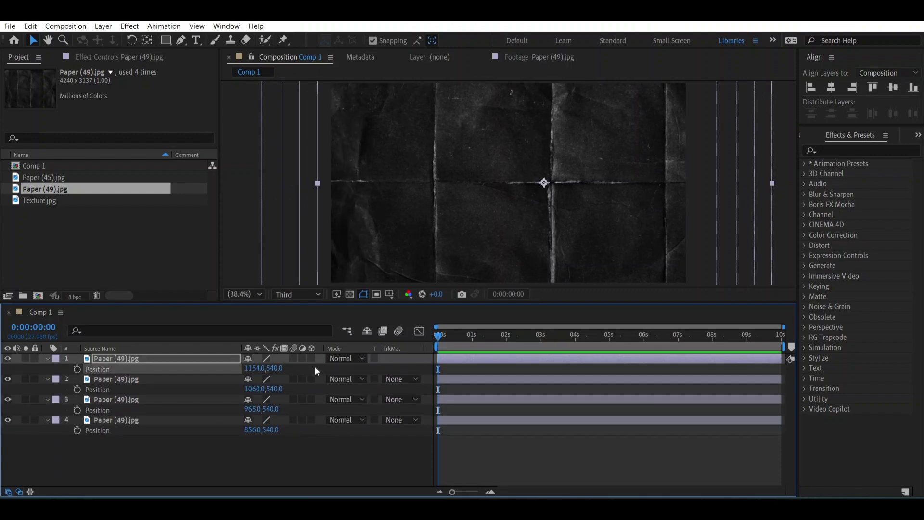
Trim all four paper layers to end a few frames in.
{"action": "key", "text": "space"}
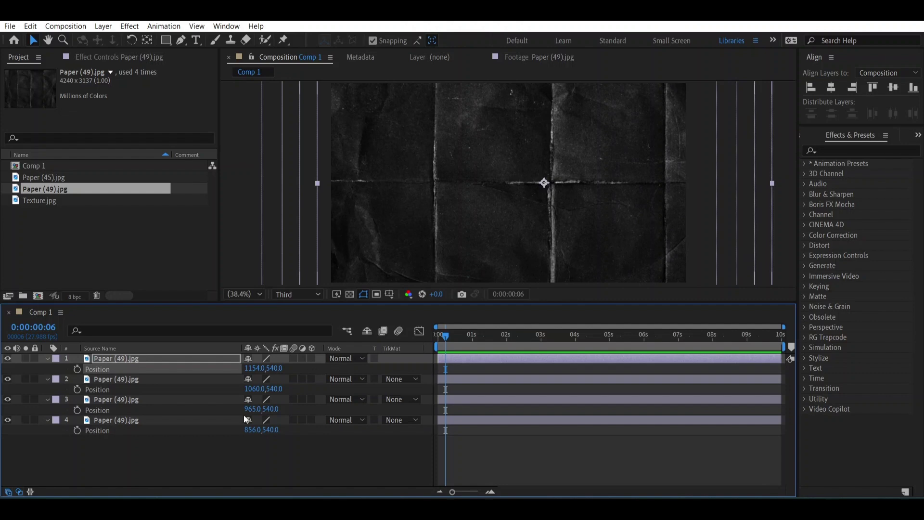
{"action": "left_click_drag", "start_coordinate": [212, 448], "coordinate": [183, 363]}
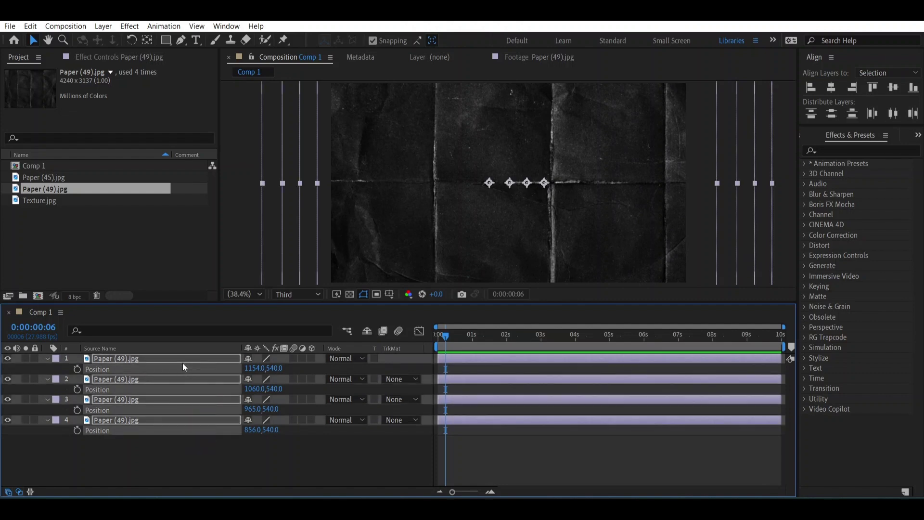
{"action": "key", "text": "ctrl+d"}
{"action": "key", "text": "Delete"}
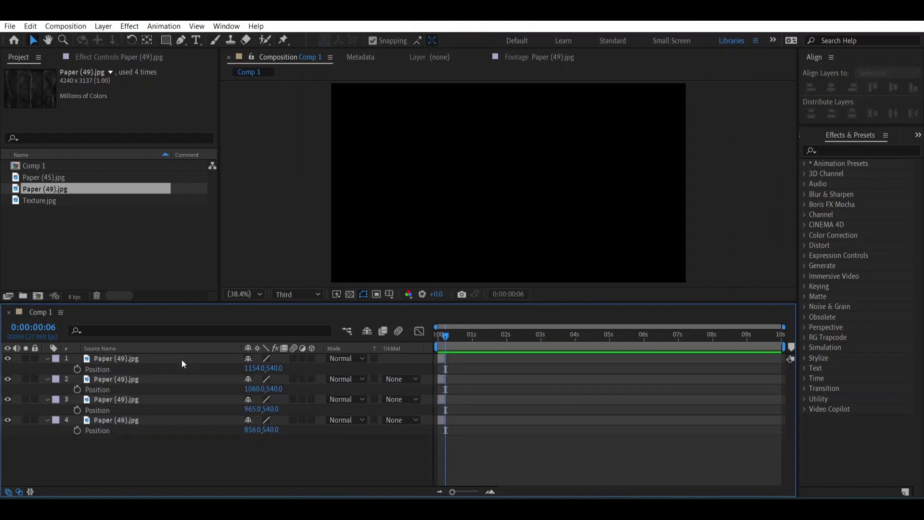
Sequence the four paper layers back to back with Keyframe Assistant's Sequence Layers.
{"action": "left_click_drag", "start_coordinate": [215, 445], "coordinate": [198, 357]}
{"action": "right_click", "coordinate": [198, 357]}
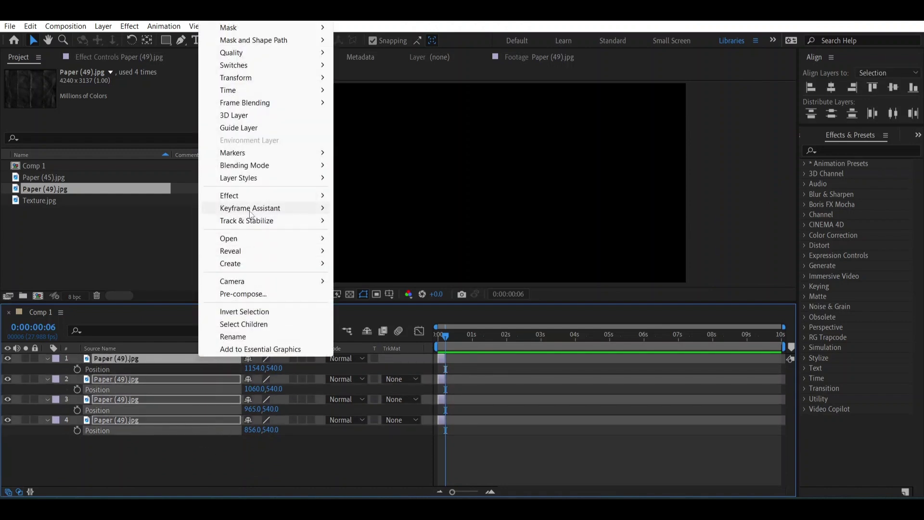
{"action": "mouse_move", "coordinate": [288, 208]}
{"action": "left_click", "coordinate": [367, 307]}
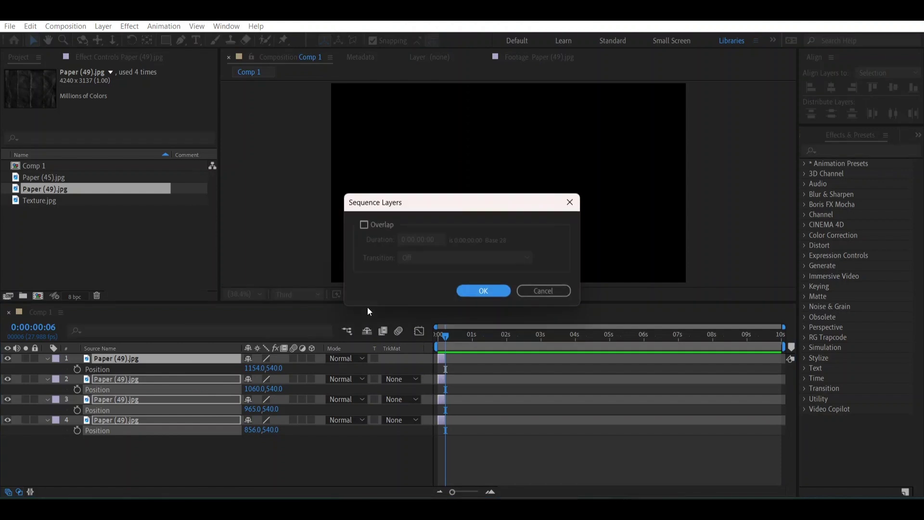
{"action": "left_click", "coordinate": [475, 291]}
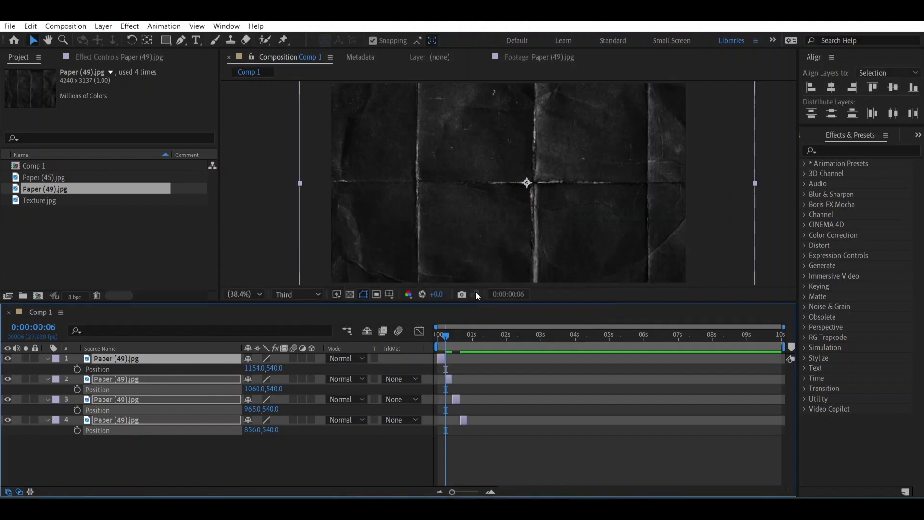
Pre-compose the four sequenced paper layers into a composition named 'paper'.
{"action": "right_click", "coordinate": [463, 418]}
{"action": "left_click", "coordinate": [502, 358]}
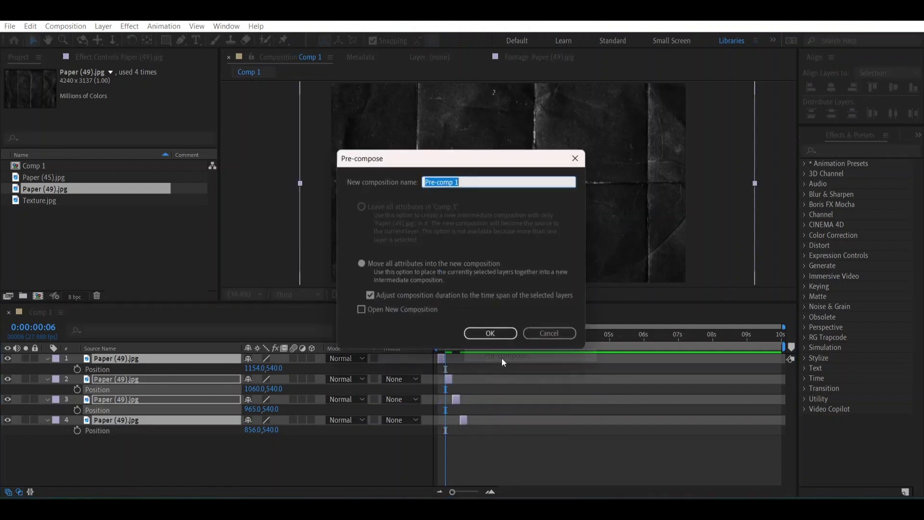
{"action": "key", "text": "BackSpace"}
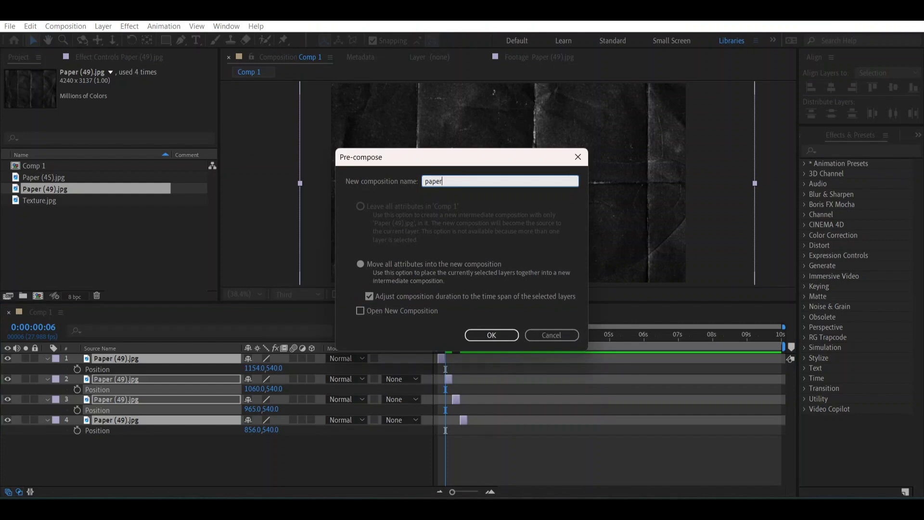
{"action": "key", "text": "Return"}
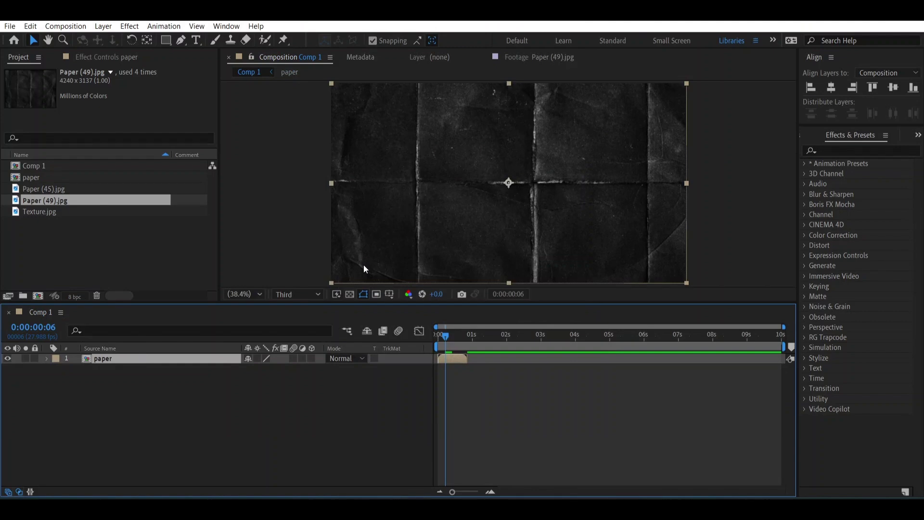
Enable time remapping on the paper layer and loop it with a loopOut("cycle") expression.
{"action": "key", "text": "ctrl+alt+t"}
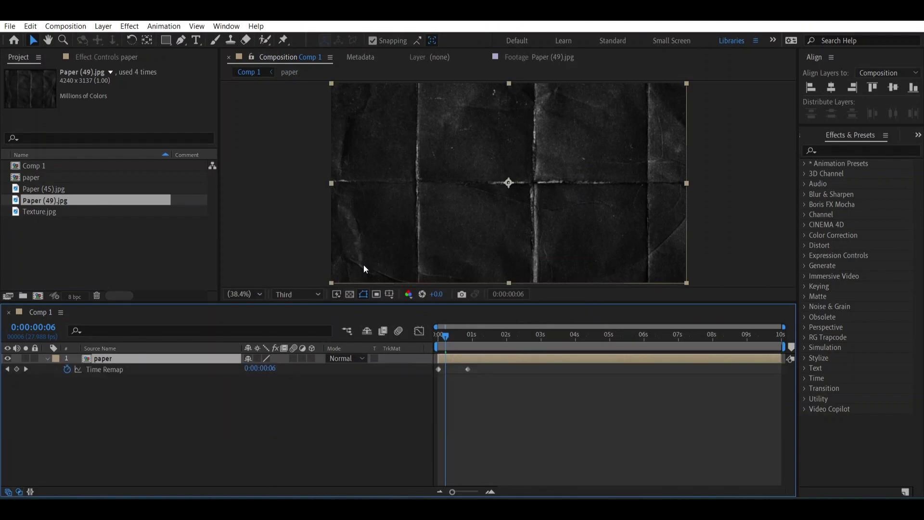
{"action": "left_click", "coordinate": [66, 370], "text": "alt"}
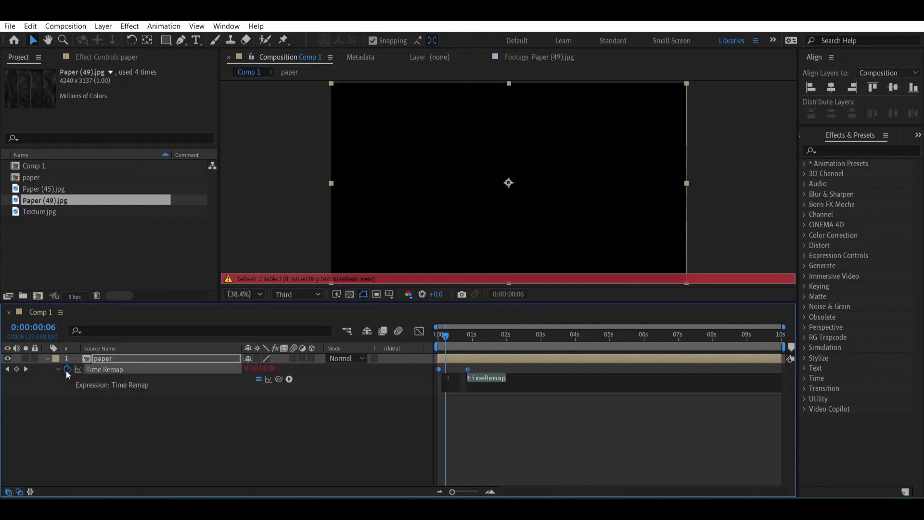
{"action": "left_click", "coordinate": [289, 379]}
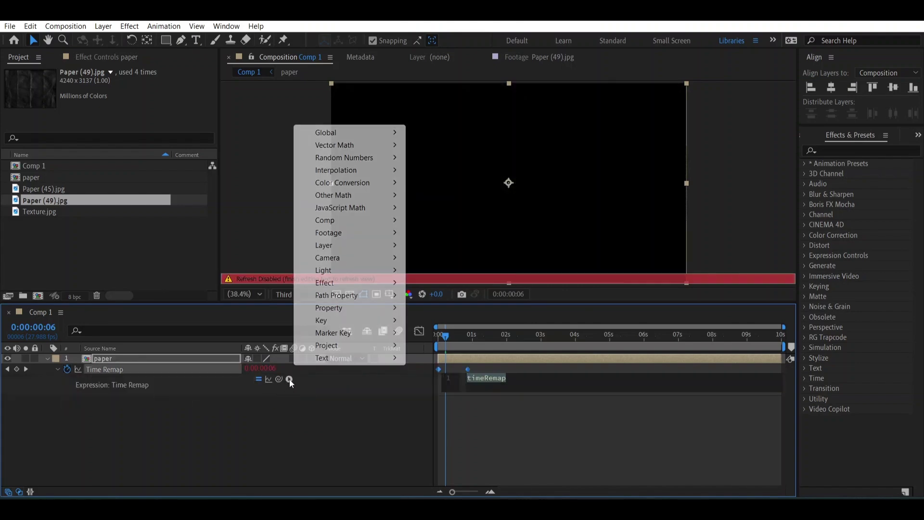
{"action": "mouse_move", "coordinate": [323, 312]}
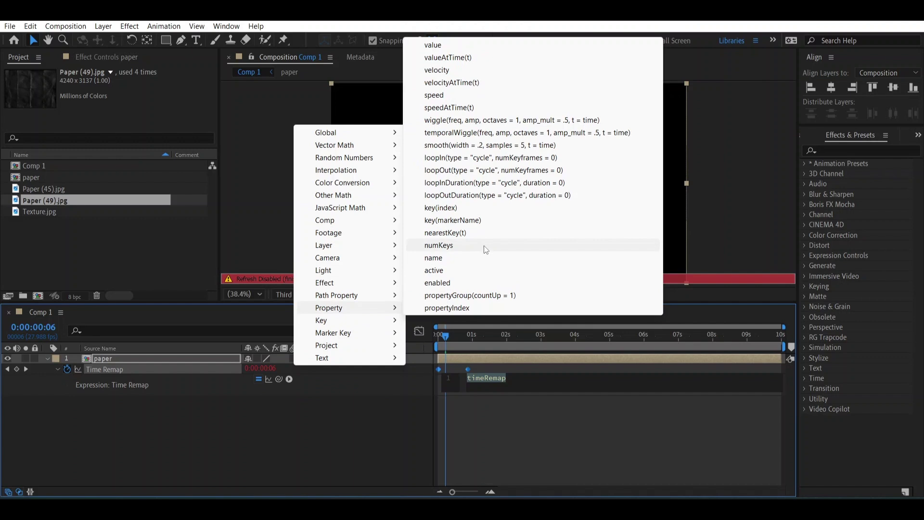
{"action": "left_click", "coordinate": [491, 173]}
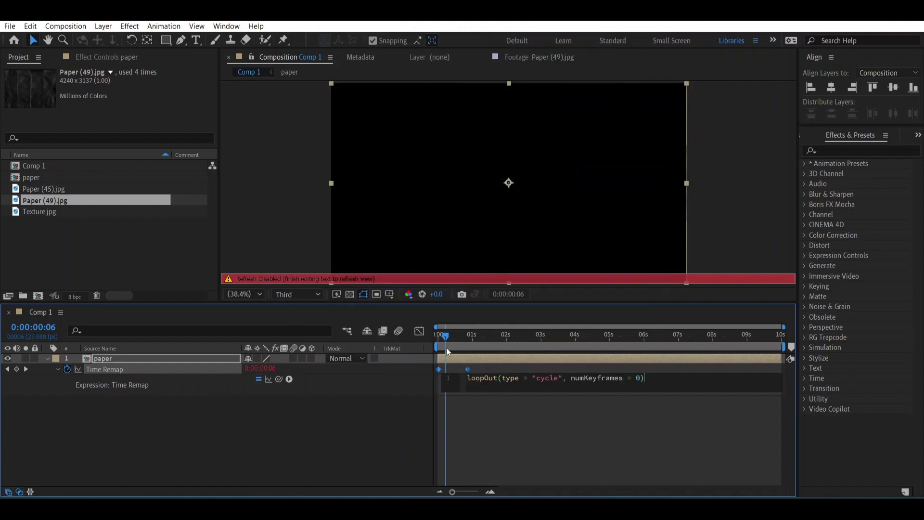
{"action": "left_click", "coordinate": [368, 404]}
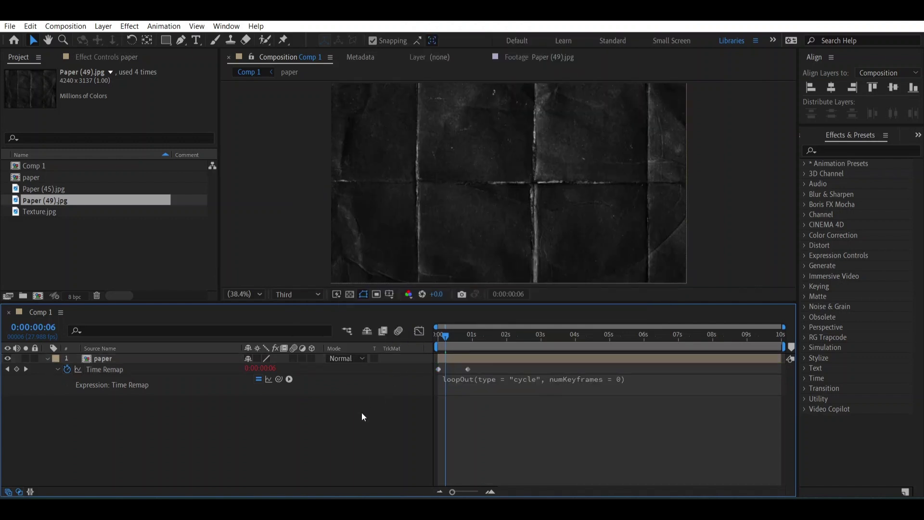
{"action": "left_click", "coordinate": [46, 358]}
Preview the looping animation, then apply the Invert effect to the paper layer.
{"action": "left_click_drag", "start_coordinate": [445, 339], "coordinate": [429, 343]}
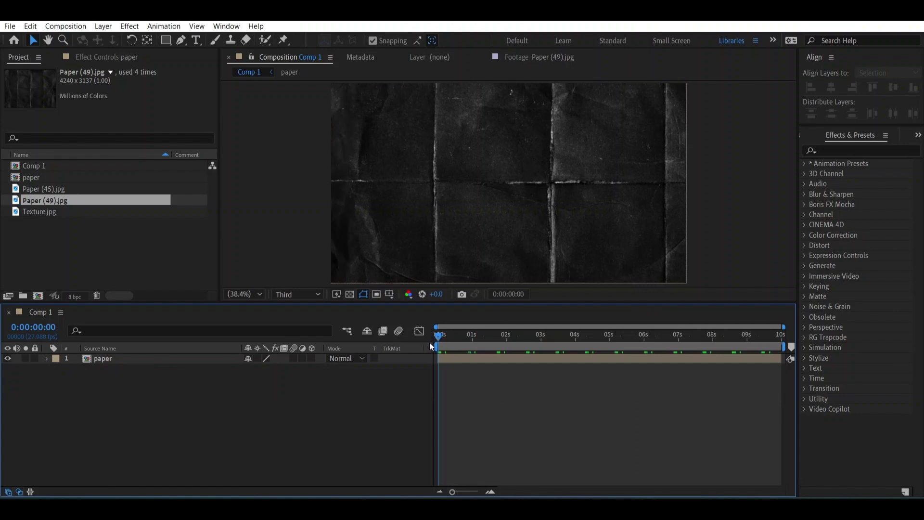
{"action": "key", "text": "space"}
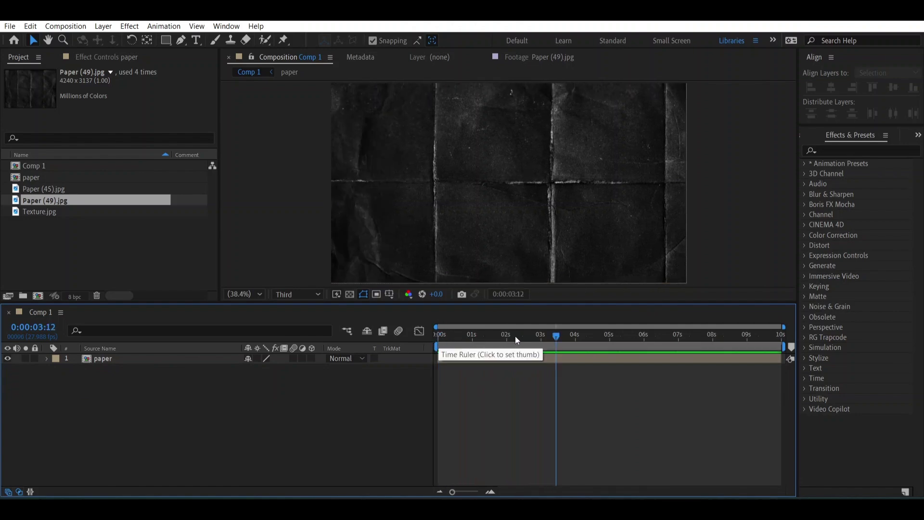
{"action": "key", "text": "space"}
{"action": "left_click", "coordinate": [862, 150]}
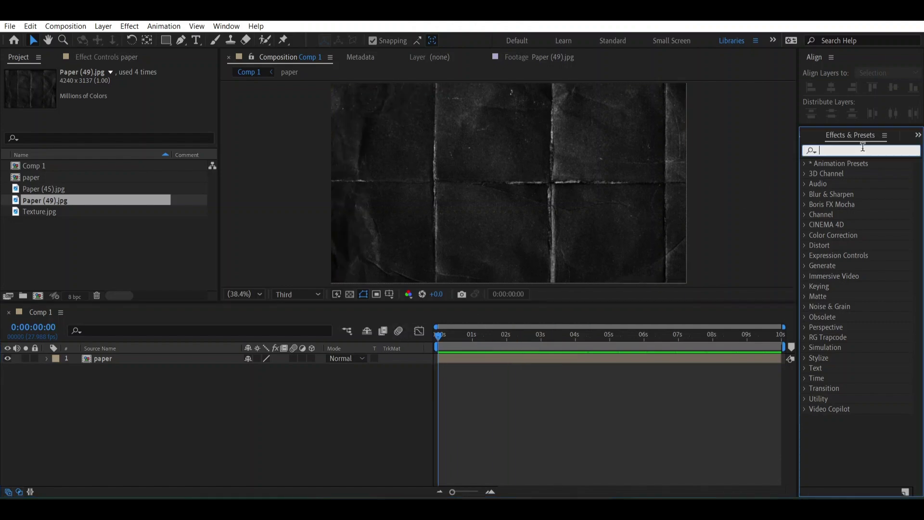
{"action": "type", "text": "inver"}
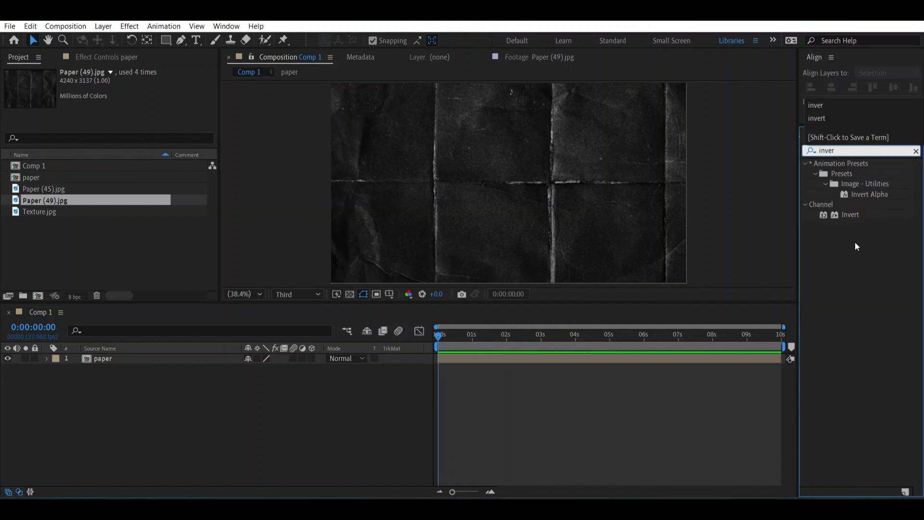
{"action": "left_click_drag", "start_coordinate": [842, 215], "coordinate": [582, 362]}
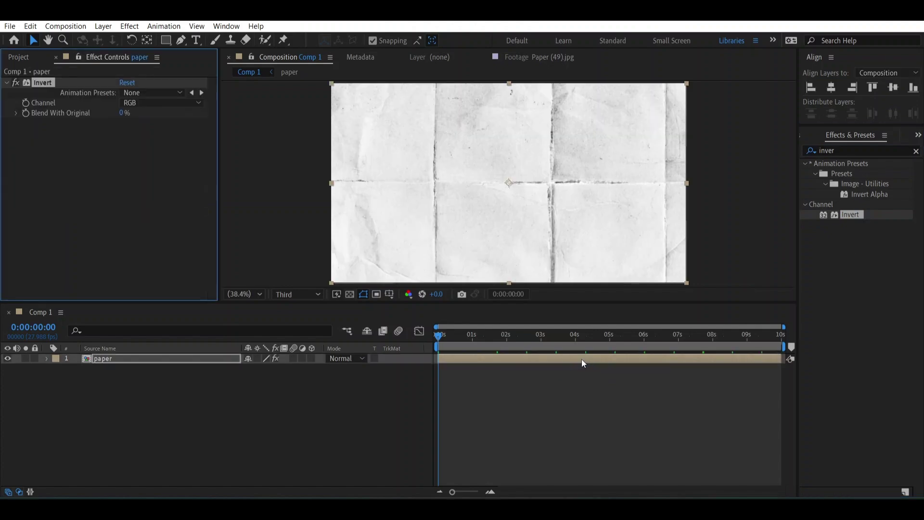
Add 'Paper Effect' text and matte it with a duplicated paper layer above as a Luma Matte.
{"action": "left_click", "coordinate": [196, 40]}
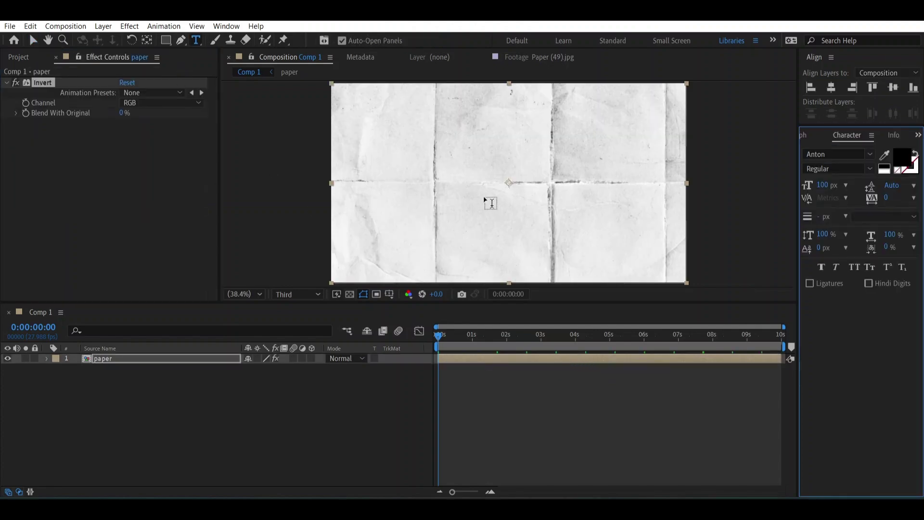
{"action": "left_click", "coordinate": [450, 183]}
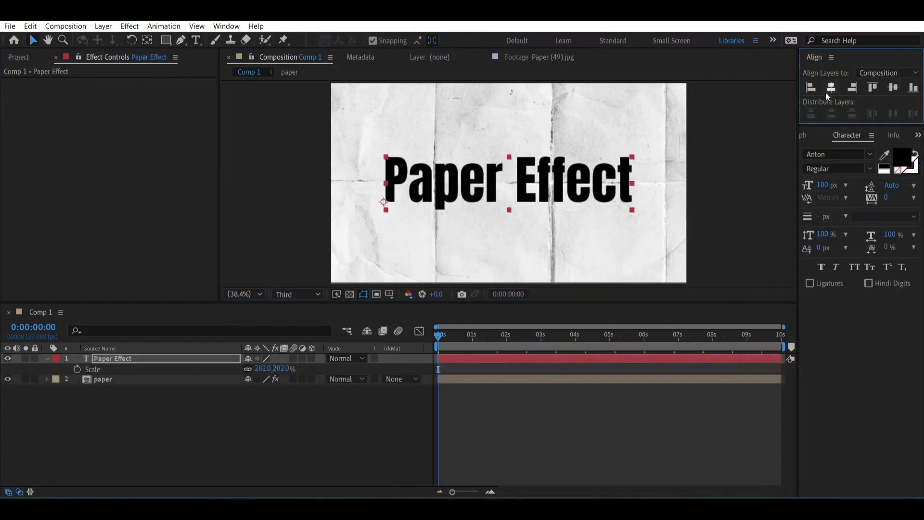
{"action": "left_click", "coordinate": [177, 378]}
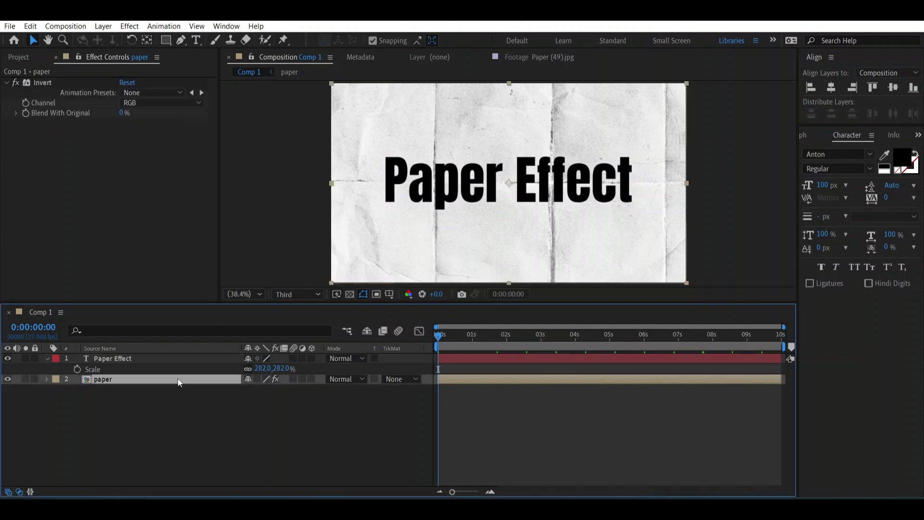
{"action": "key", "text": "ctrl+d"}
{"action": "left_click_drag", "start_coordinate": [176, 377], "coordinate": [181, 352]}
{"action": "left_click", "coordinate": [406, 367]}
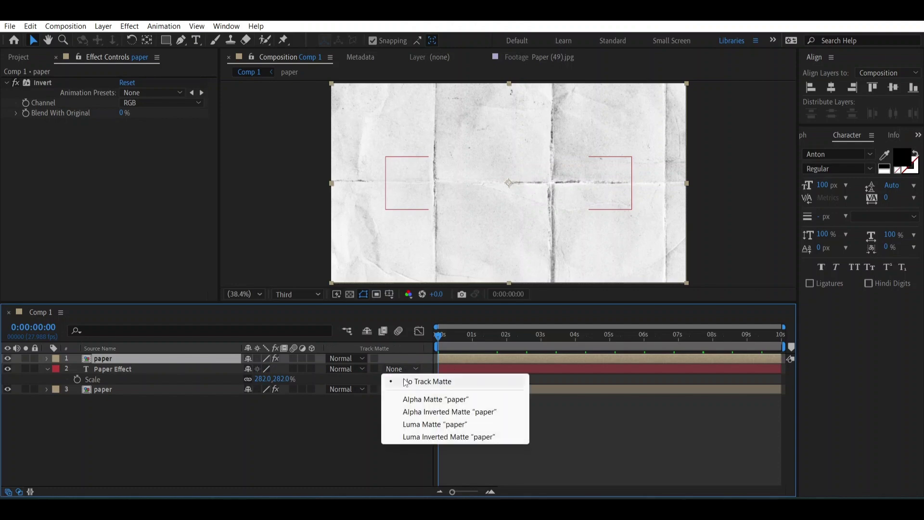
{"action": "left_click", "coordinate": [413, 425]}
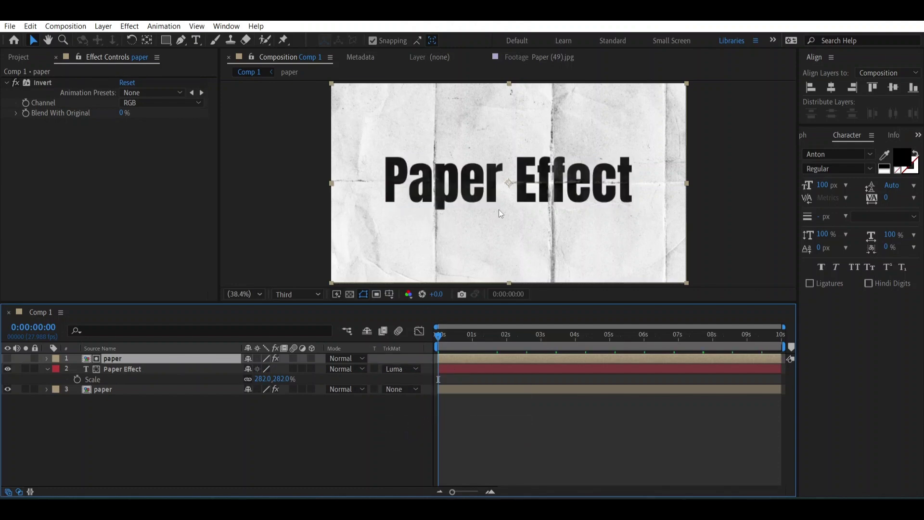
Apply Curves to the top paper layer and pull the black point right to darken it.
{"action": "left_click", "coordinate": [918, 135]}
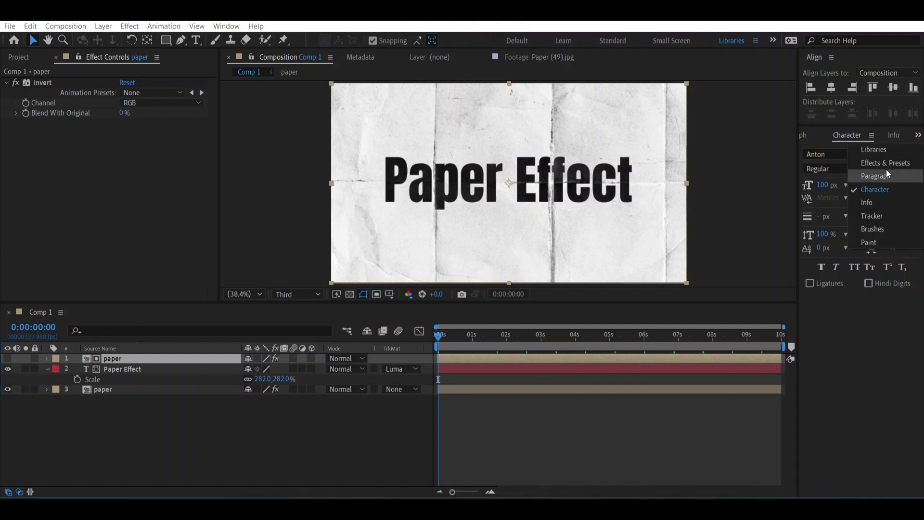
{"action": "left_click", "coordinate": [884, 163]}
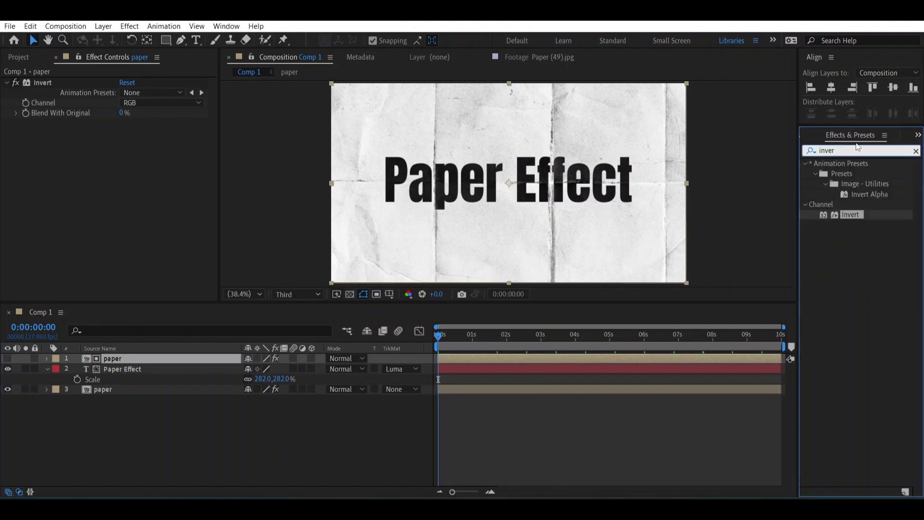
{"action": "key", "text": "BackSpace"}
{"action": "key", "text": "BackSpace"}
{"action": "key", "text": "BackSpace"}
{"action": "key", "text": "BackSpace"}
{"action": "type", "text": "curves"}
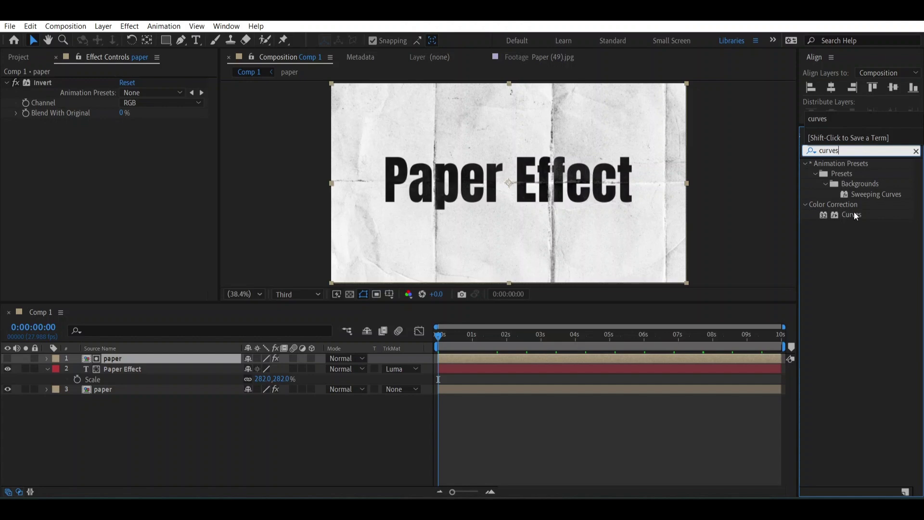
{"action": "left_click_drag", "start_coordinate": [855, 216], "coordinate": [559, 353]}
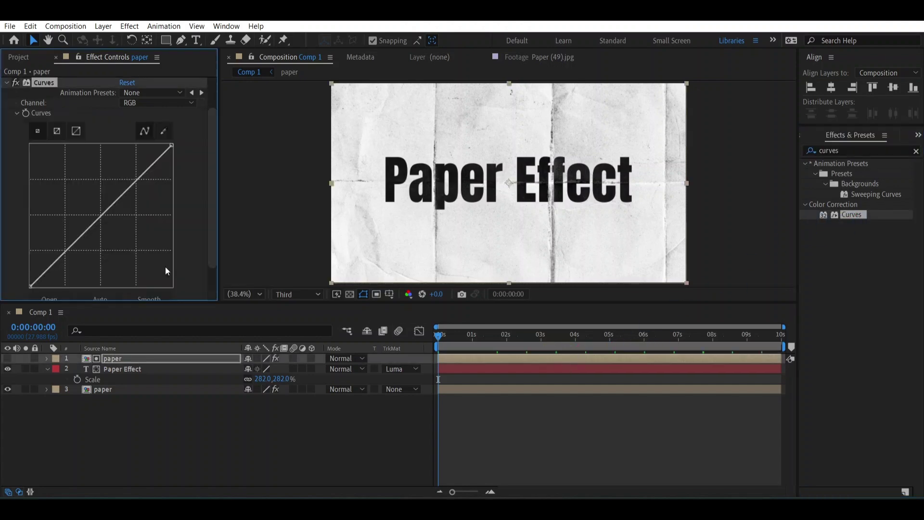
{"action": "left_click_drag", "start_coordinate": [31, 286], "coordinate": [81, 292]}
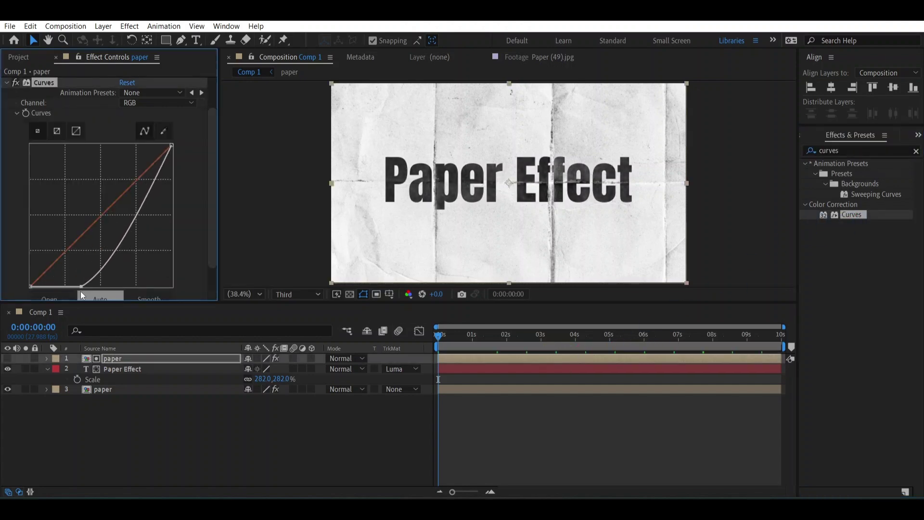
Add a Position animator with a Wiggly Selector to the Paper Effect text.
{"action": "left_click", "coordinate": [47, 369]}
{"action": "left_click", "coordinate": [47, 369]}
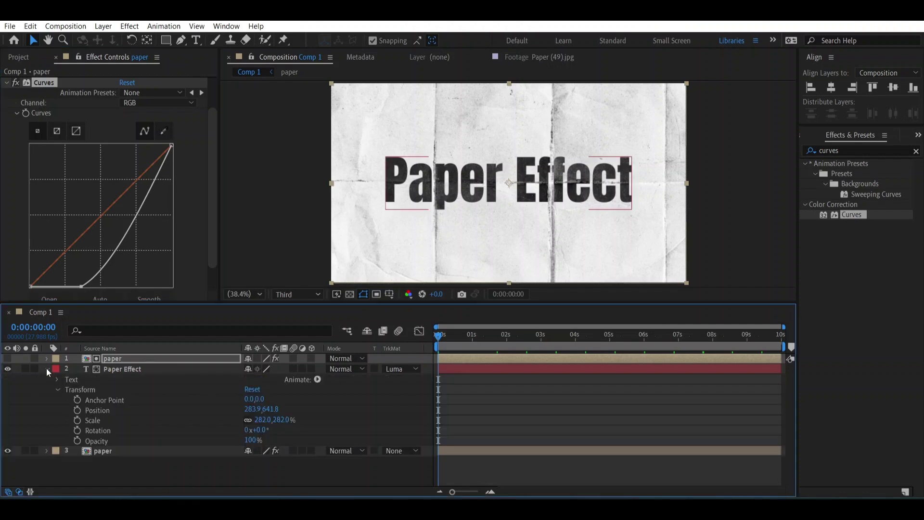
{"action": "left_click", "coordinate": [57, 379]}
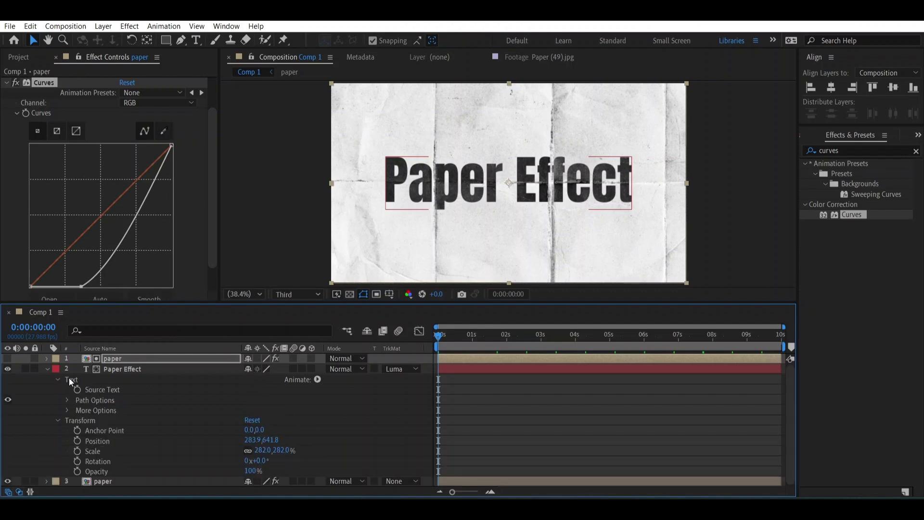
{"action": "left_click", "coordinate": [317, 380]}
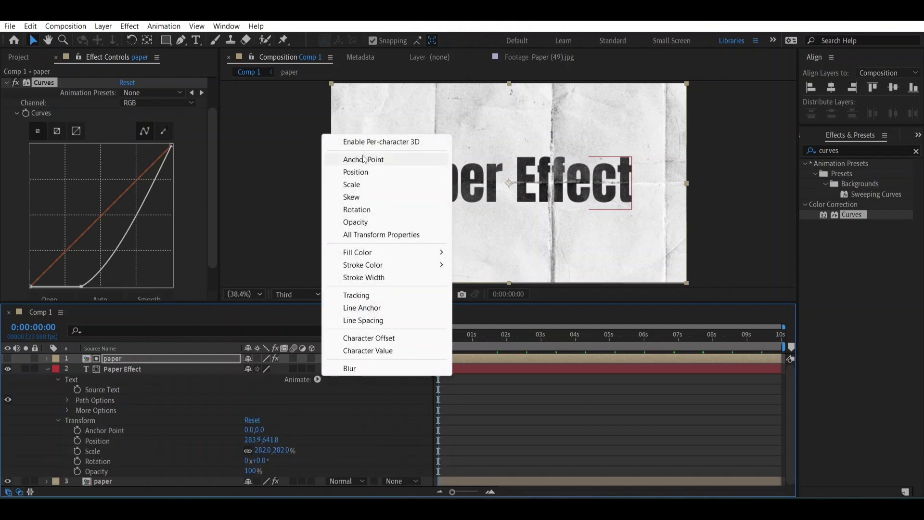
{"action": "left_click", "coordinate": [356, 172]}
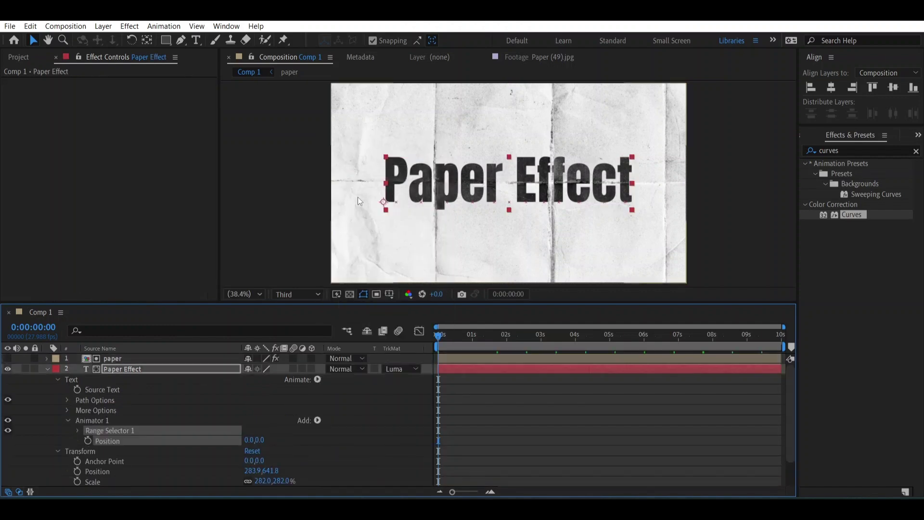
{"action": "left_click", "coordinate": [318, 420]}
{"action": "mouse_move", "coordinate": [350, 437]}
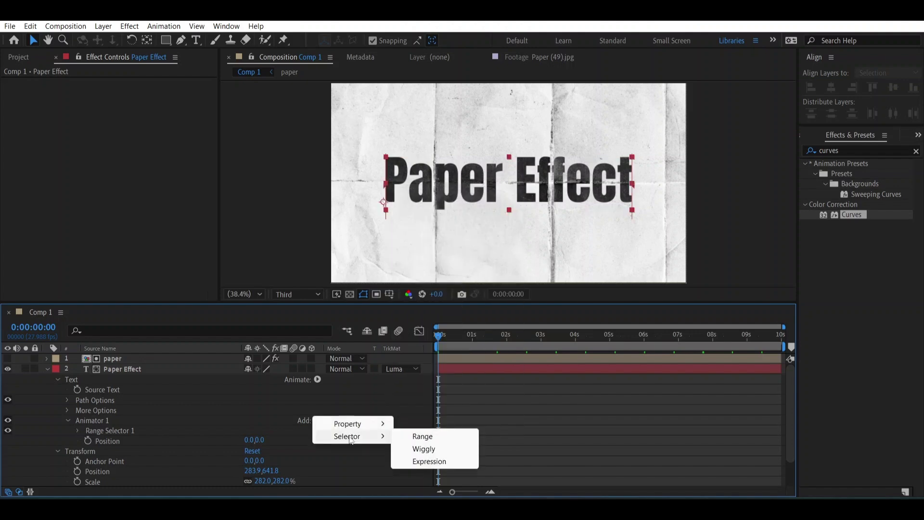
{"action": "left_click", "coordinate": [424, 448]}
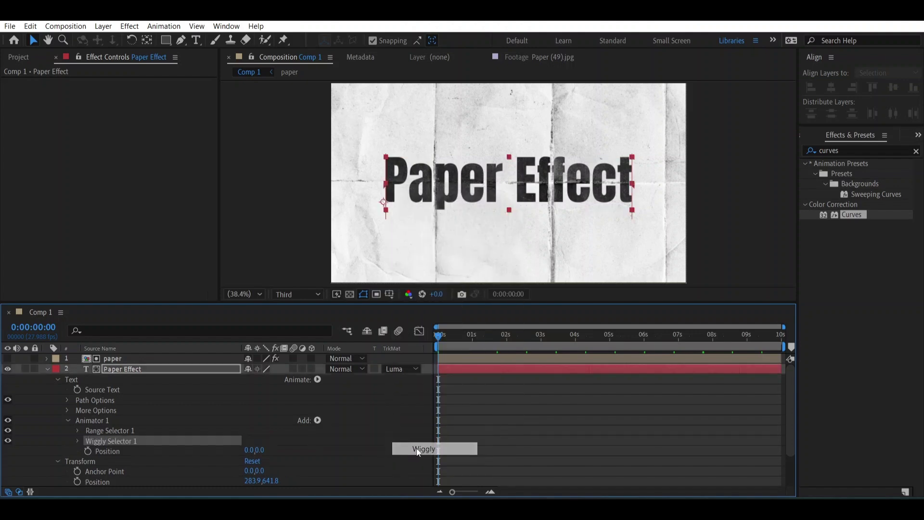
Set the range selector's units to Index in its Advanced settings.
{"action": "left_click", "coordinate": [77, 431]}
{"action": "scroll", "coordinate": [116, 418], "scroll_direction": "down", "scroll_amount": 1}
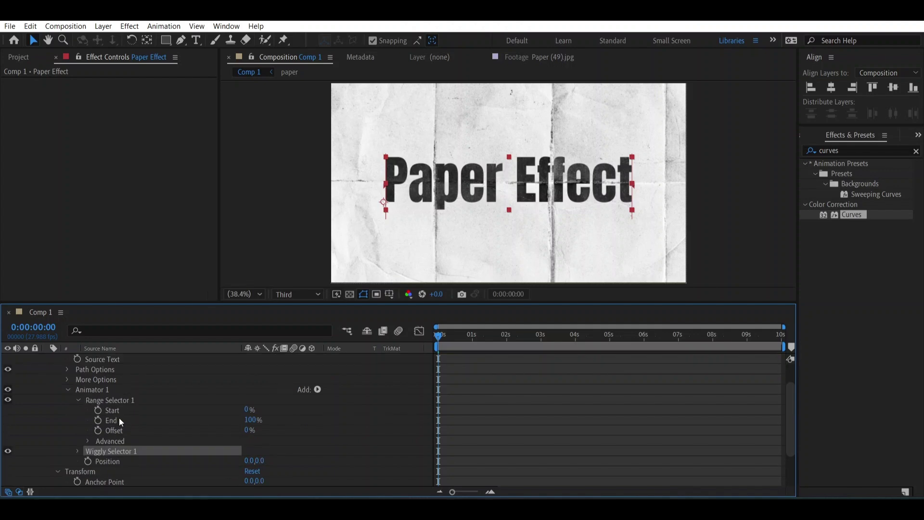
{"action": "left_click", "coordinate": [88, 441]}
{"action": "scroll", "coordinate": [130, 423], "scroll_direction": "down", "scroll_amount": 2}
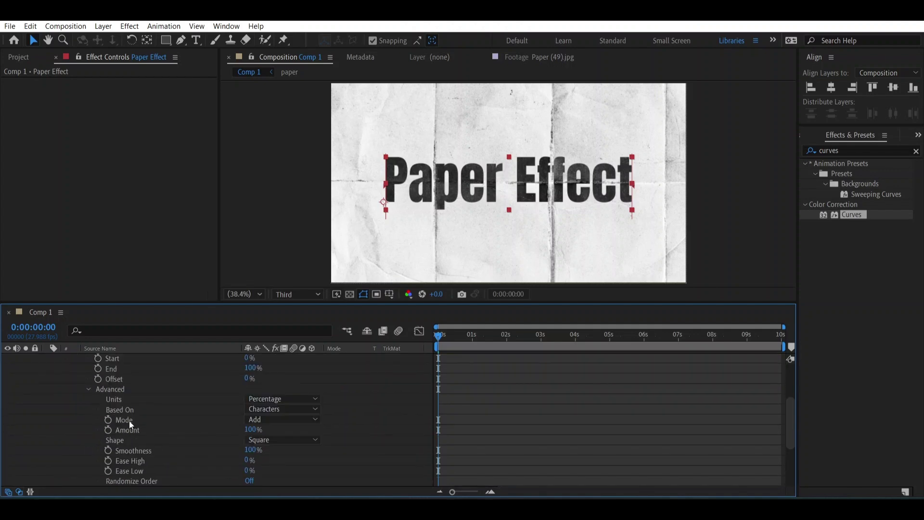
{"action": "left_click", "coordinate": [264, 400]}
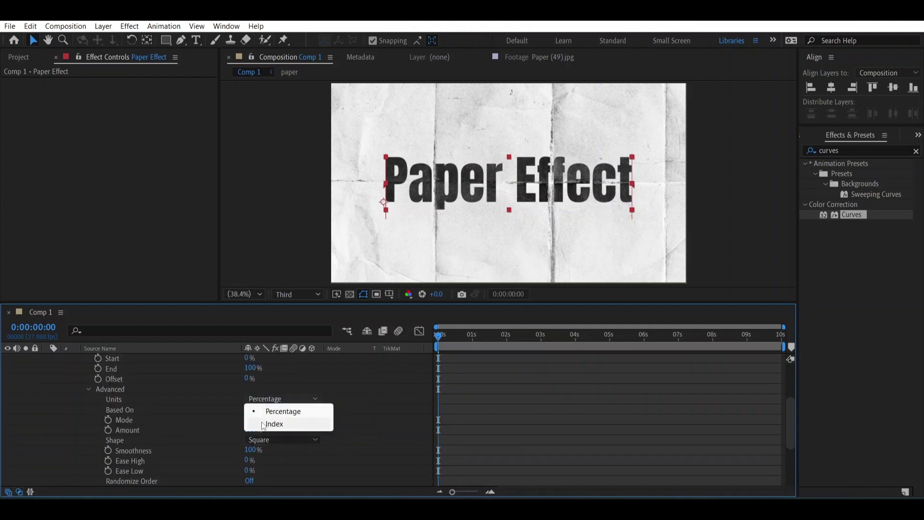
{"action": "left_click", "coordinate": [264, 421]}
{"action": "scroll", "coordinate": [267, 413], "scroll_direction": "down", "scroll_amount": 1}
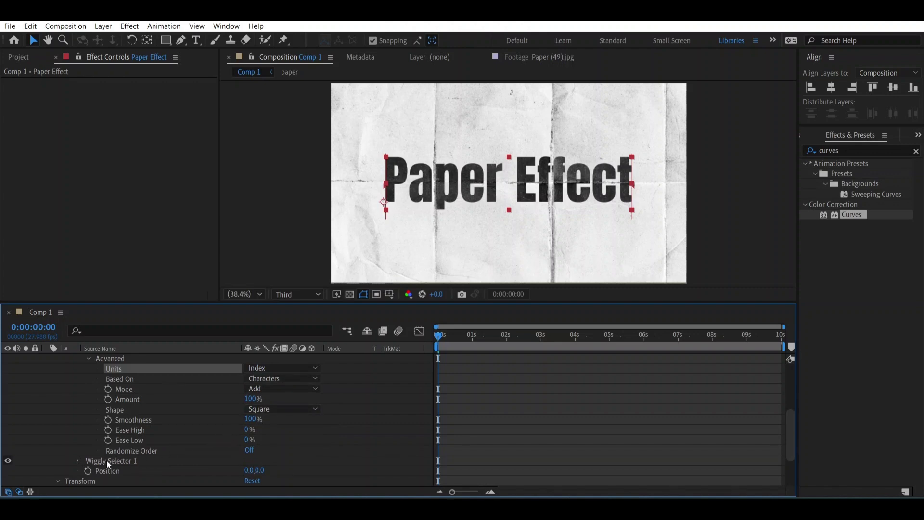
Set the Wiggly Selector to 0.5 wiggles per second and 0% correlation.
{"action": "left_click", "coordinate": [78, 461]}
{"action": "scroll", "coordinate": [78, 458], "scroll_direction": "down", "scroll_amount": 3}
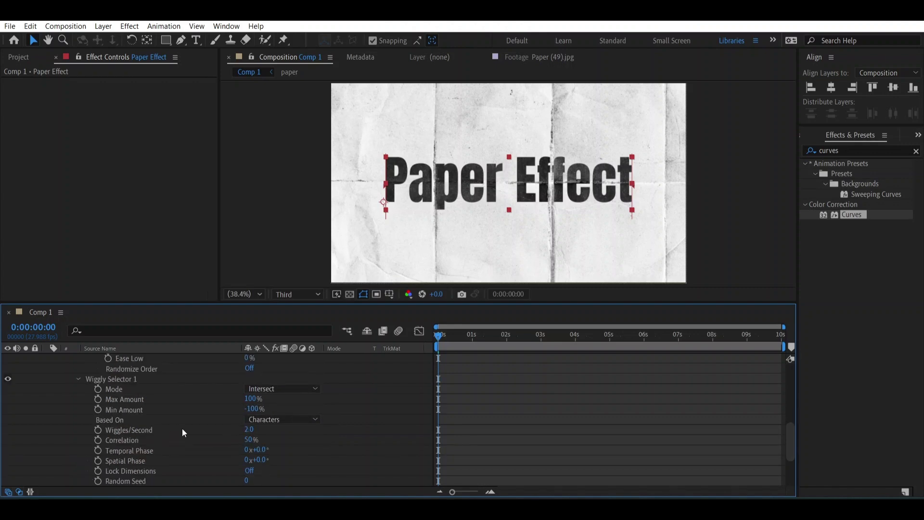
{"action": "left_click", "coordinate": [248, 430]}
{"action": "type", "text": "0.5"}
{"action": "left_click", "coordinate": [249, 439]}
{"action": "key", "text": "BackSpace"}
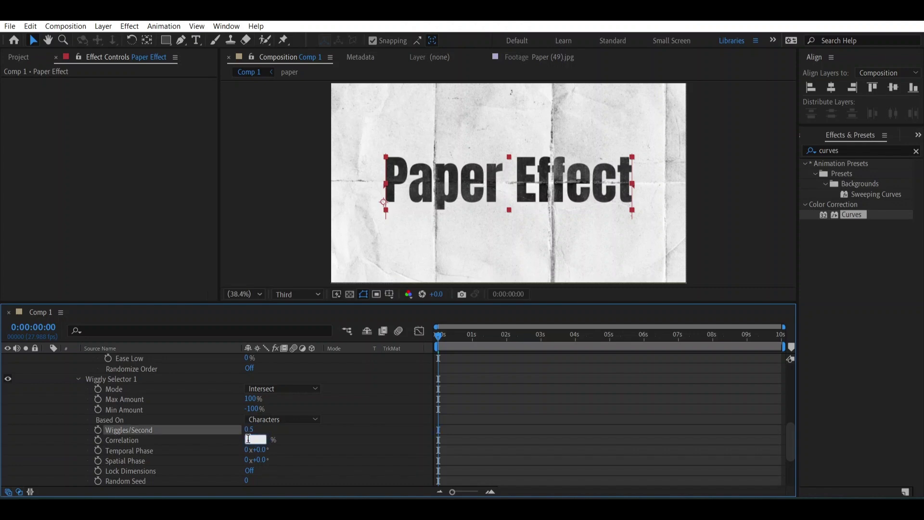
{"action": "type", "text": "0"}
{"action": "scroll", "coordinate": [249, 440], "scroll_direction": "down", "scroll_amount": 4}
Set the text animator's Position offset to 1.0, 17.0.
{"action": "left_click", "coordinate": [248, 408]}
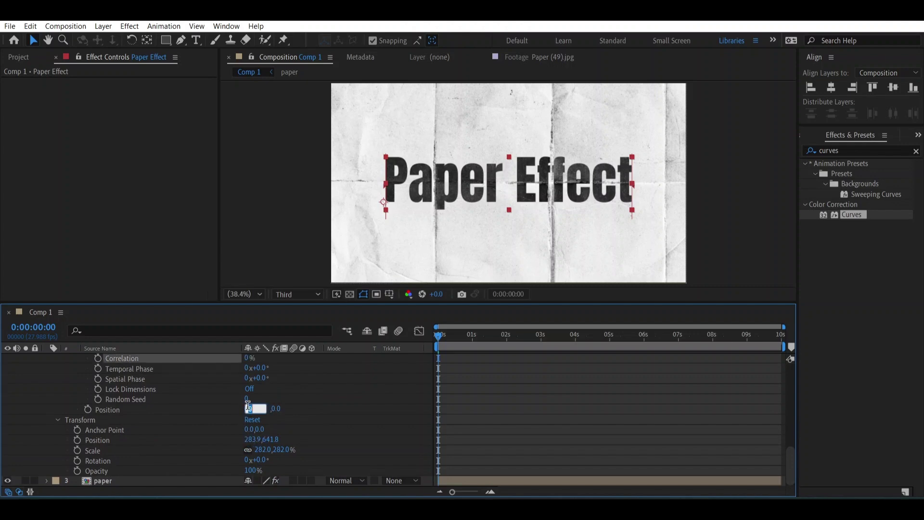
{"action": "type", "text": "1"}
{"action": "left_click", "coordinate": [274, 411]}
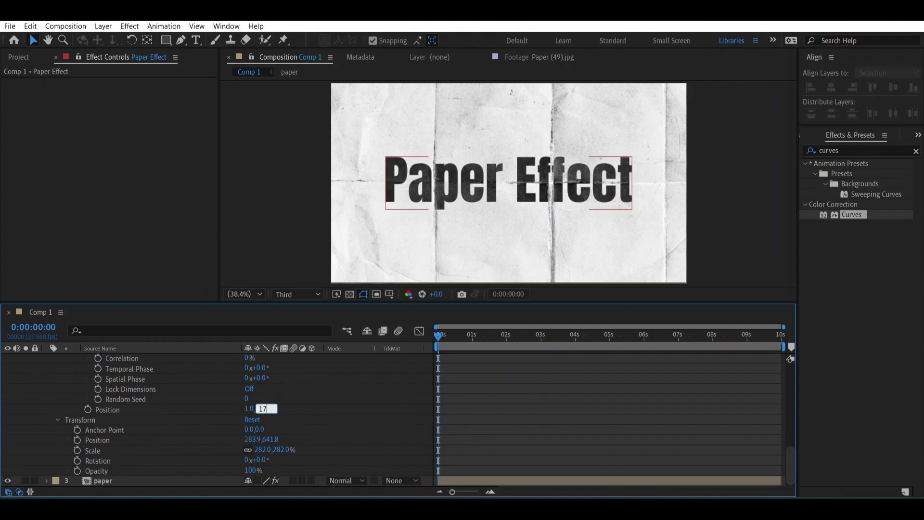
{"action": "type", "text": "17"}
{"action": "key", "text": "Return"}
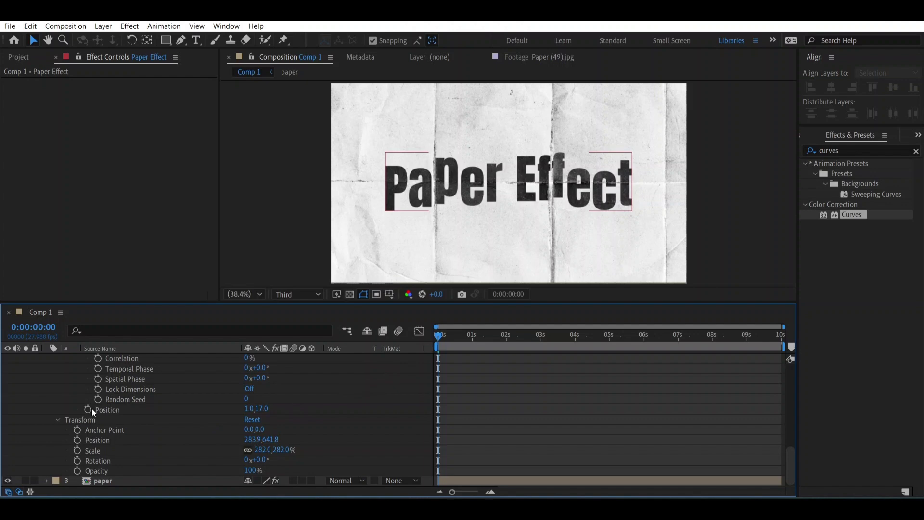
Paste a posterizeTime(3) random(500) expression on the animator Position and scrub to check the jitter.
{"action": "left_click", "coordinate": [88, 410], "text": "alt"}
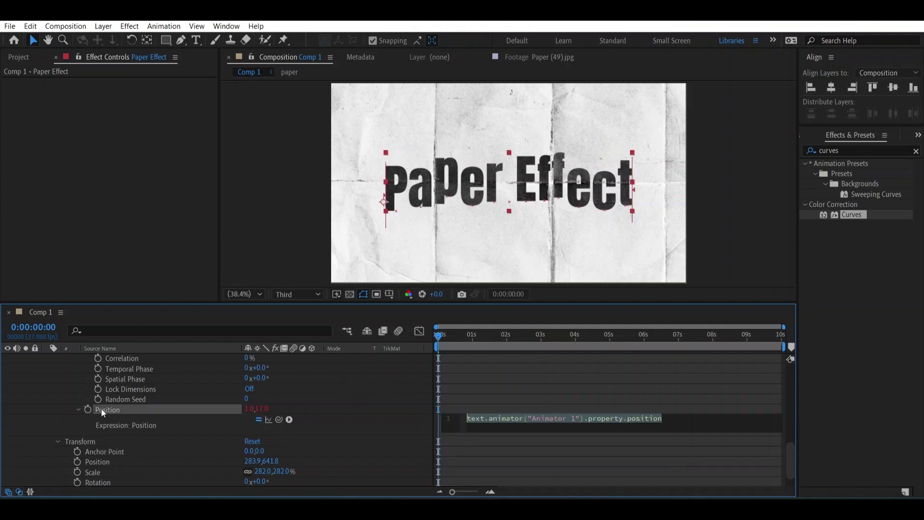
{"action": "type", "text": "posterizeTime(3 random(500))"}
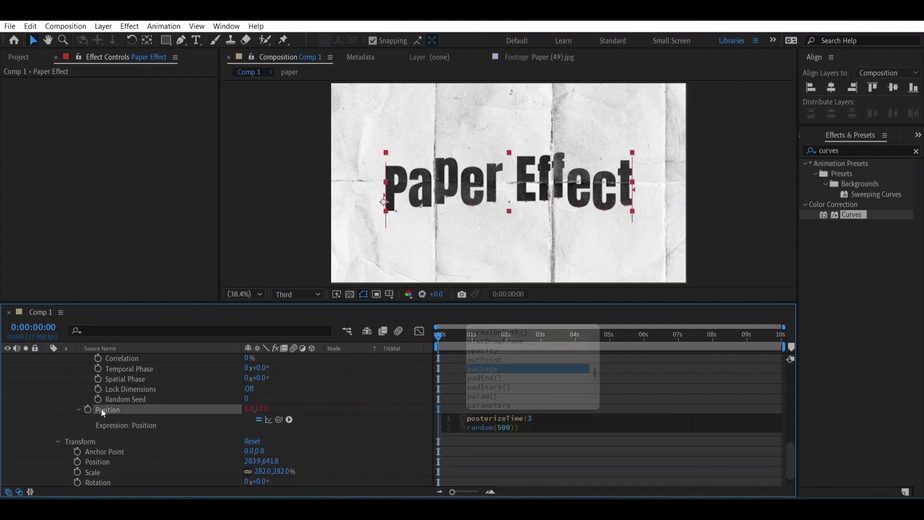
{"action": "left_click_drag", "start_coordinate": [445, 337], "coordinate": [436, 373]}
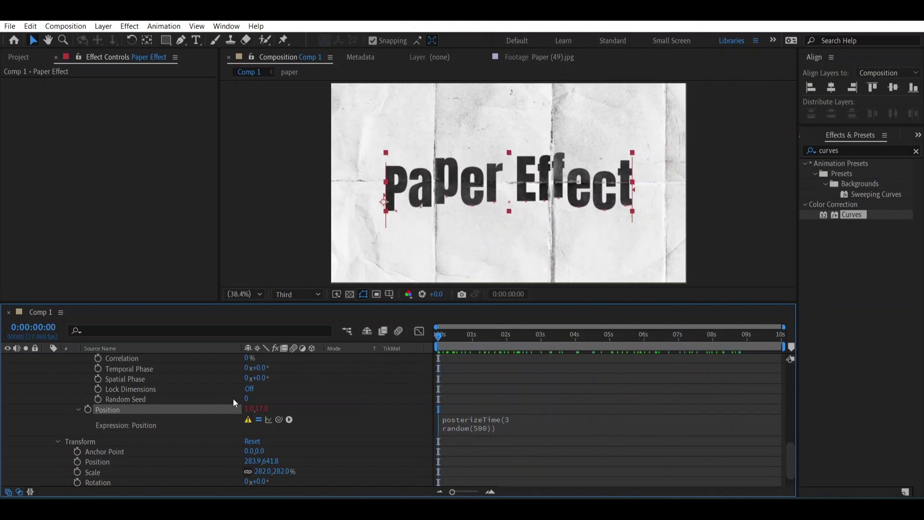
{"action": "scroll", "coordinate": [233, 398], "scroll_direction": "up", "scroll_amount": 15}
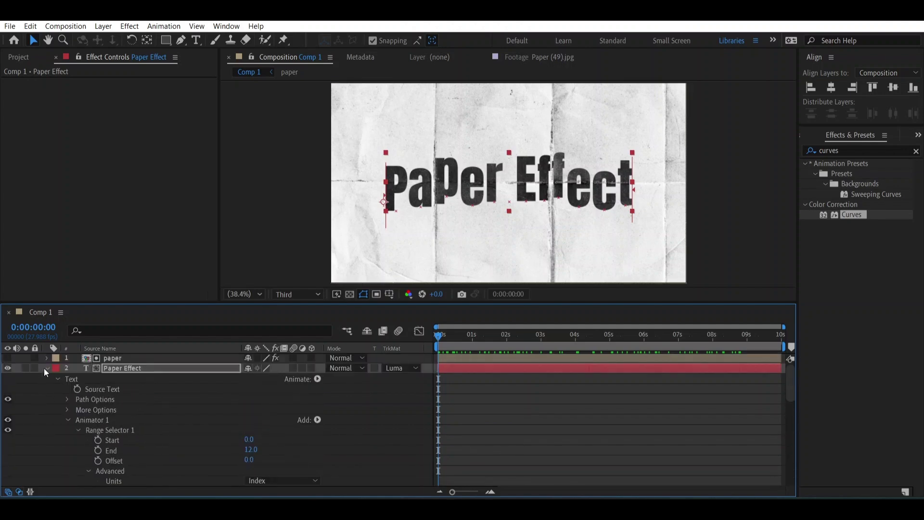
Duplicate the bottom paper layer, rename the copy 'map', and turn off its visibility.
{"action": "left_click", "coordinate": [46, 368]}
{"action": "left_click", "coordinate": [114, 382]}
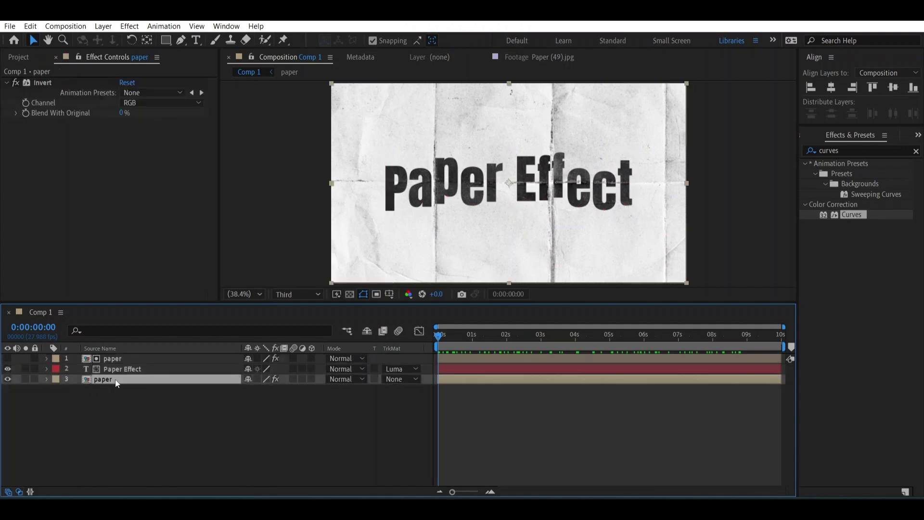
{"action": "key", "text": "ctrl+d"}
{"action": "right_click", "coordinate": [114, 391]}
{"action": "left_click", "coordinate": [128, 369]}
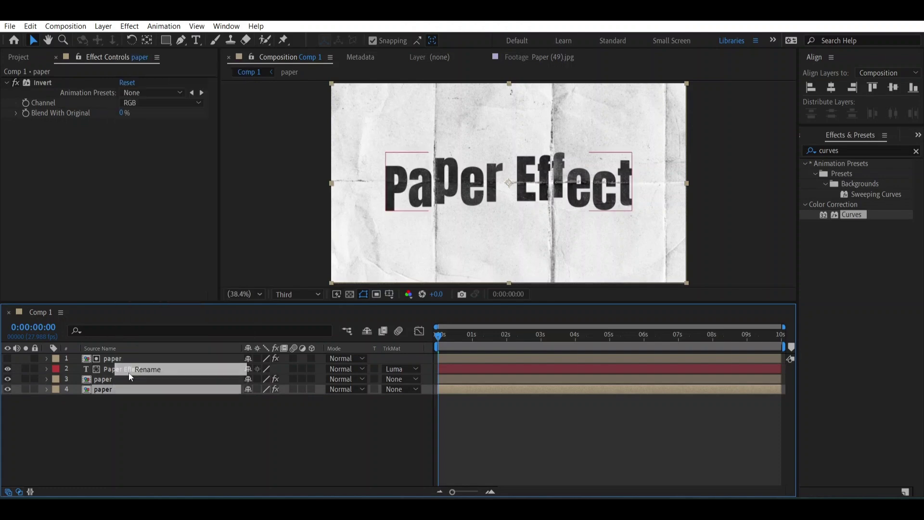
{"action": "type", "text": "map"}
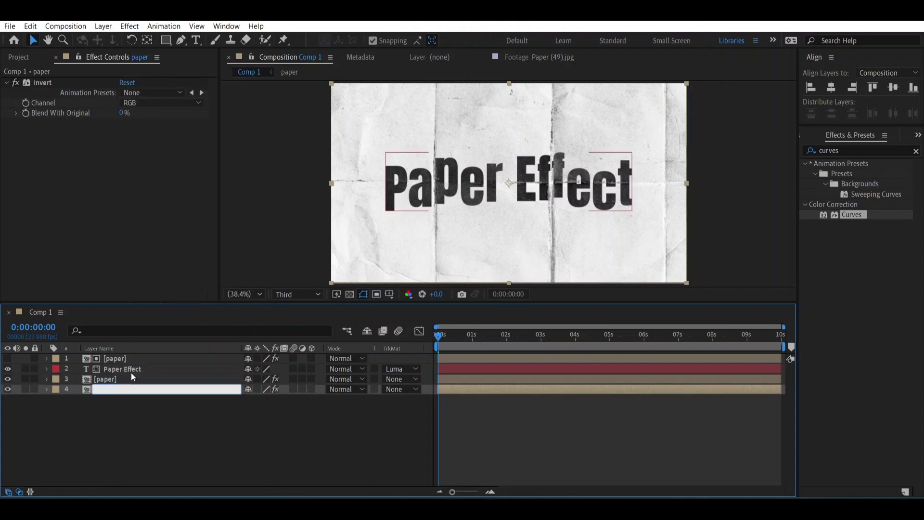
{"action": "key", "text": "Return"}
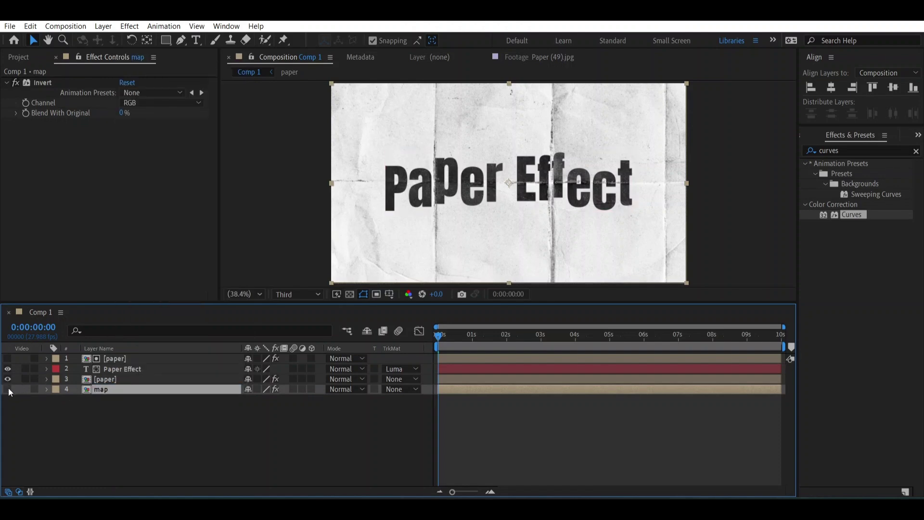
{"action": "left_click", "coordinate": [7, 389]}
{"action": "left_click", "coordinate": [122, 361]}
{"action": "left_click", "coordinate": [122, 369]}
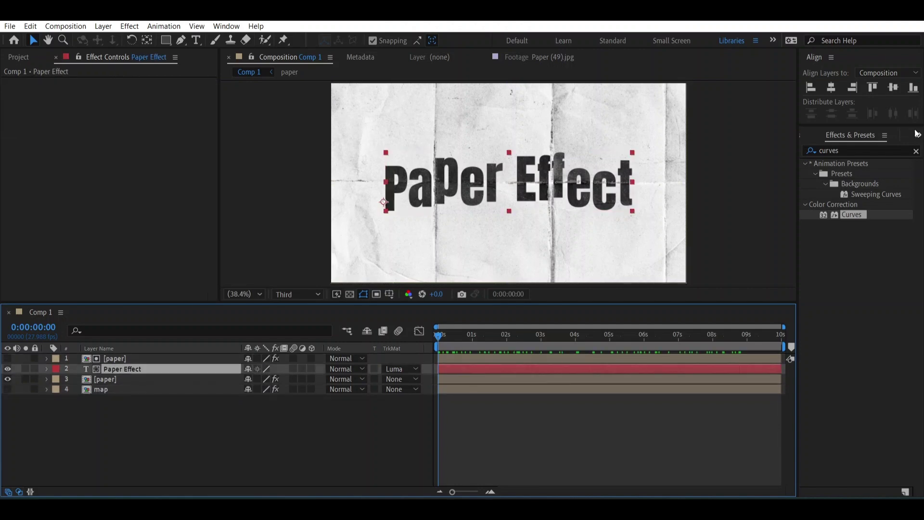
Apply Displacement Map to Paper Effect, using 4. map with Effects & Masks as source.
{"action": "left_click", "coordinate": [860, 150]}
{"action": "type", "text": "displa"}
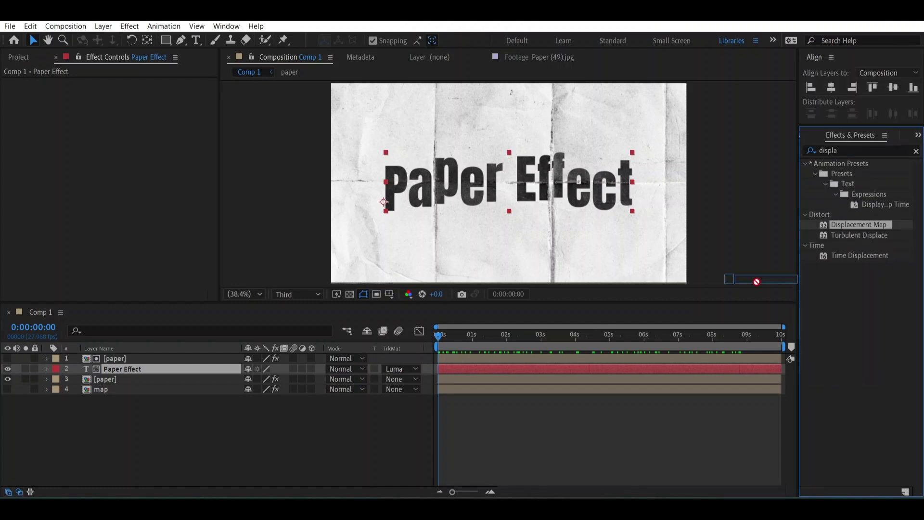
{"action": "double_click", "coordinate": [858, 225]}
{"action": "left_click", "coordinate": [155, 103]}
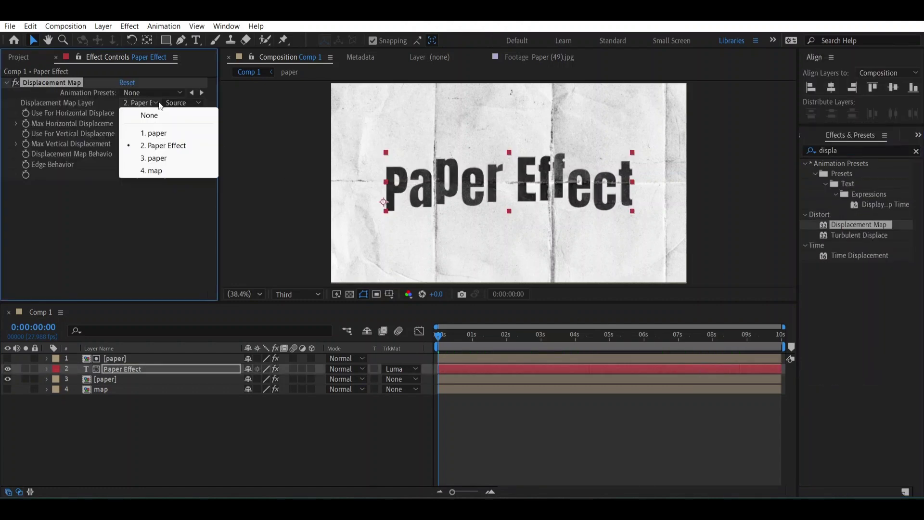
{"action": "left_click", "coordinate": [155, 171]}
{"action": "left_click", "coordinate": [172, 103]}
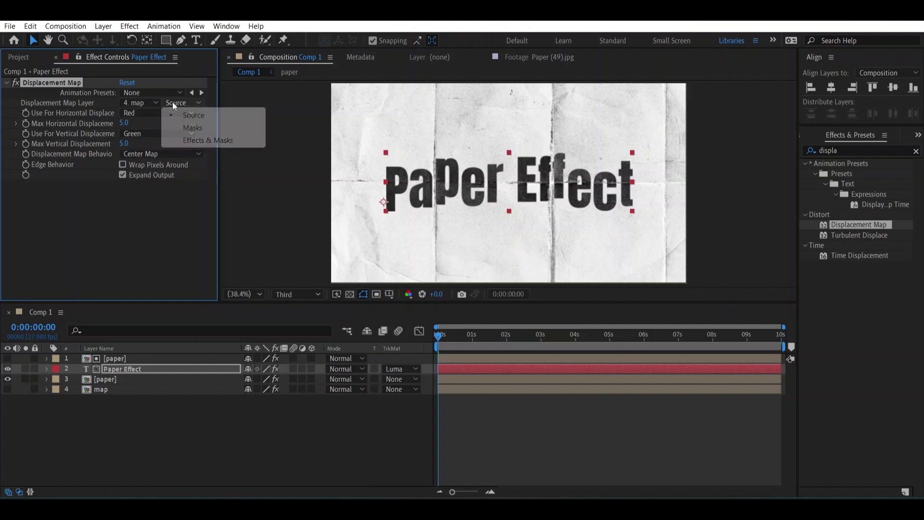
{"action": "left_click", "coordinate": [179, 141]}
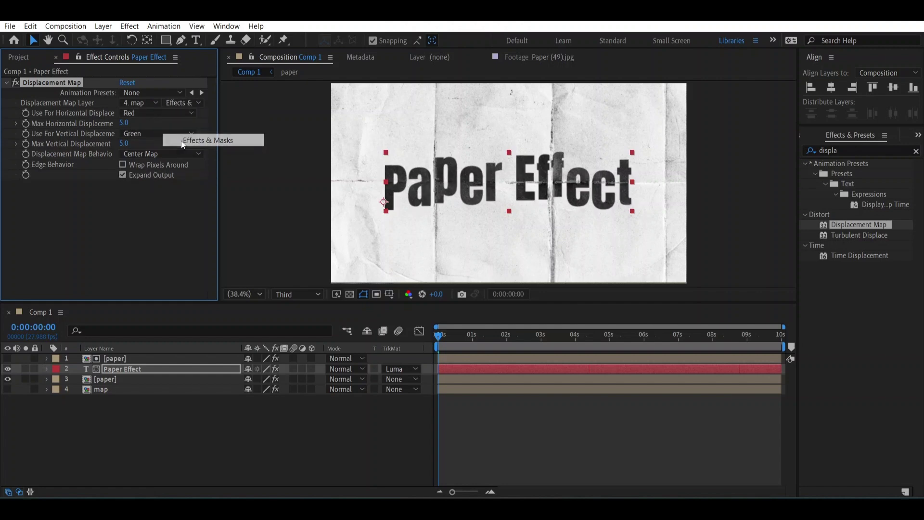
Set maximum horizontal and vertical displacement to 40.
{"action": "left_click", "coordinate": [125, 123]}
{"action": "left_click", "coordinate": [125, 144]}
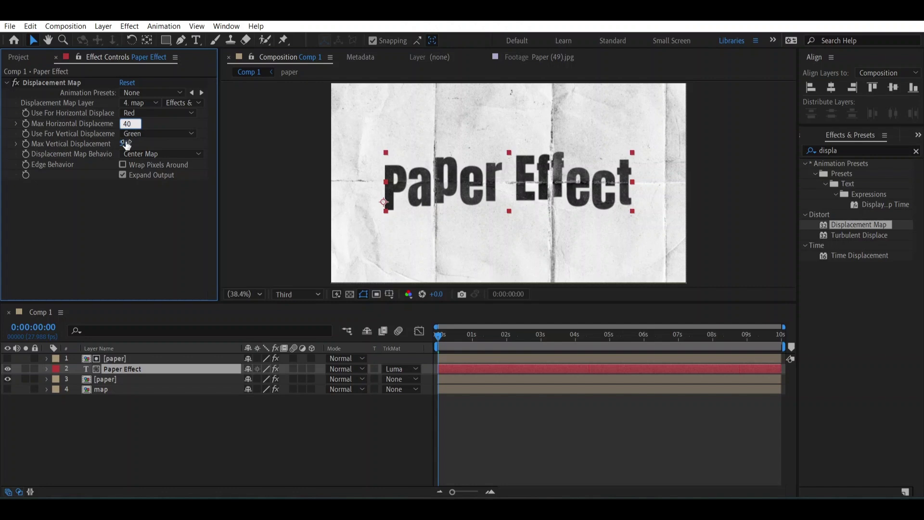
{"action": "type", "text": "40"}
{"action": "key", "text": "Return"}
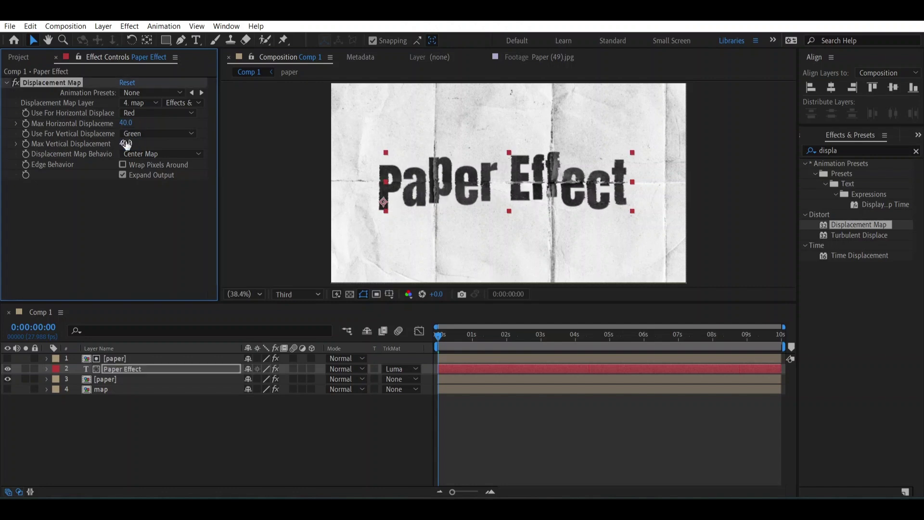
Inspect the distorted text at full size, then fit the composition back in view.
{"action": "key", "text": "slash"}
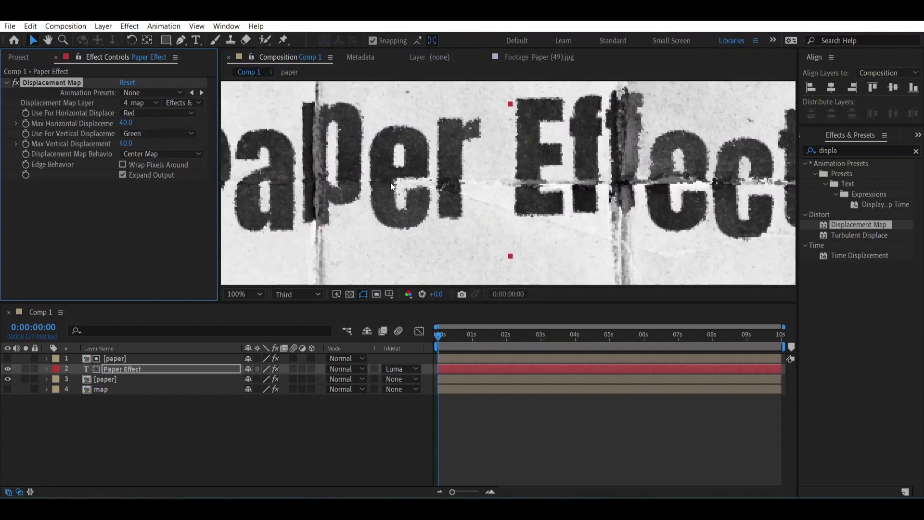
{"action": "left_click", "coordinate": [255, 291]}
{"action": "left_click", "coordinate": [236, 101]}
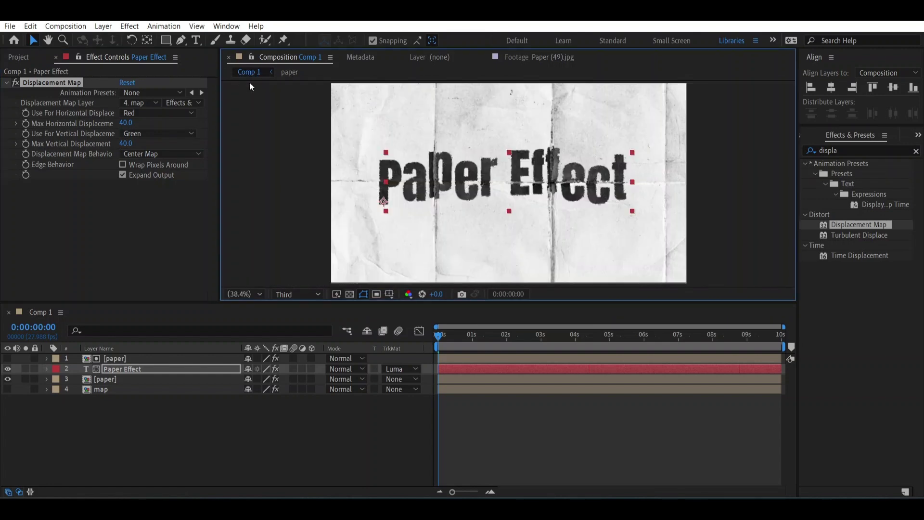
{"action": "left_click", "coordinate": [842, 154]}
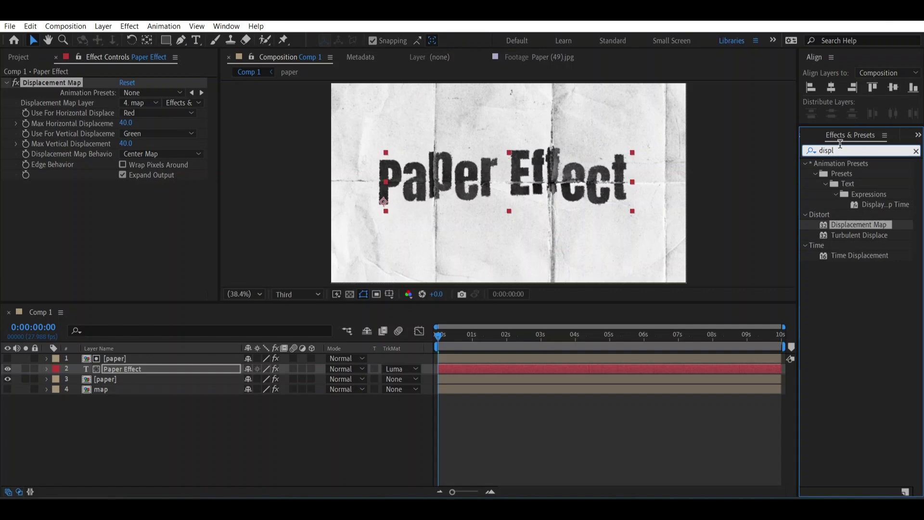
Apply Curves to the map layer, adding a midpoint and lowering the top-right highlight point.
{"action": "key", "text": "BackSpace"}
{"action": "key", "text": "BackSpace"}
{"action": "key", "text": "BackSpace"}
{"action": "key", "text": "BackSpace"}
{"action": "key", "text": "BackSpace"}
{"action": "type", "text": "curve"}
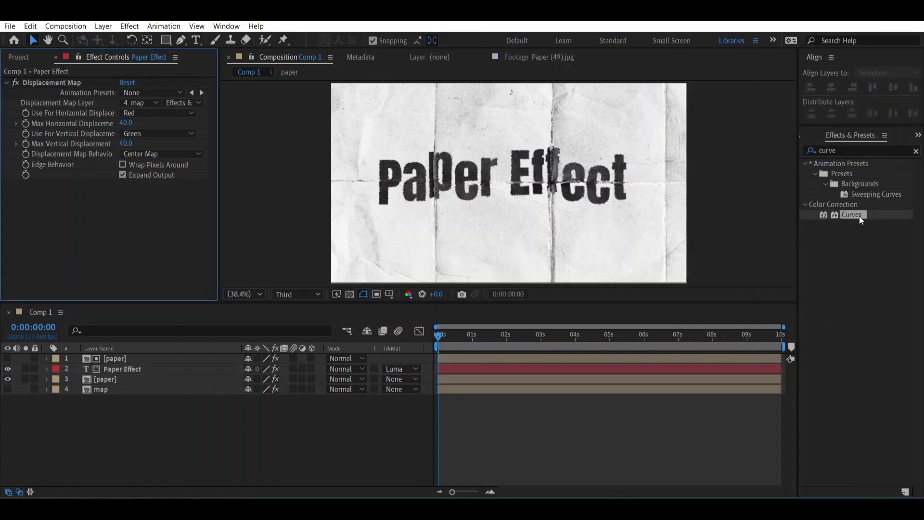
{"action": "left_click_drag", "start_coordinate": [859, 215], "coordinate": [526, 388]}
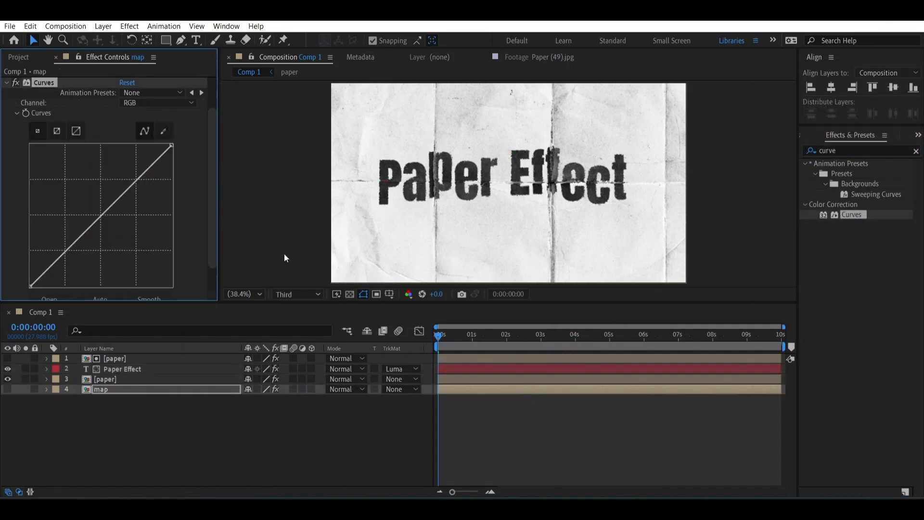
{"action": "left_click", "coordinate": [111, 206]}
{"action": "left_click_drag", "start_coordinate": [168, 146], "coordinate": [171, 183]}
{"action": "left_click_drag", "start_coordinate": [461, 343], "coordinate": [427, 332]}
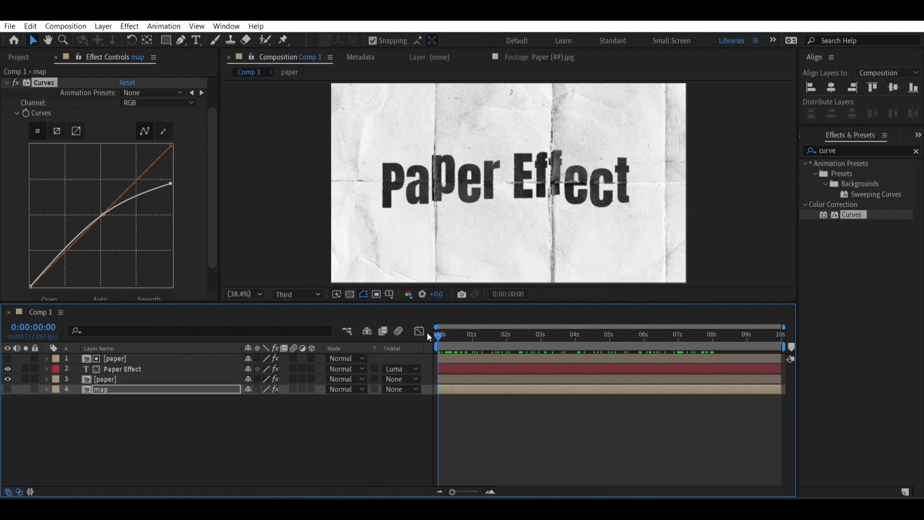
Apply Roughen Edges to Paper Effect with Border 1.10, Edge Sharpness 9.44, Complexity 3.
{"action": "left_click", "coordinate": [843, 149]}
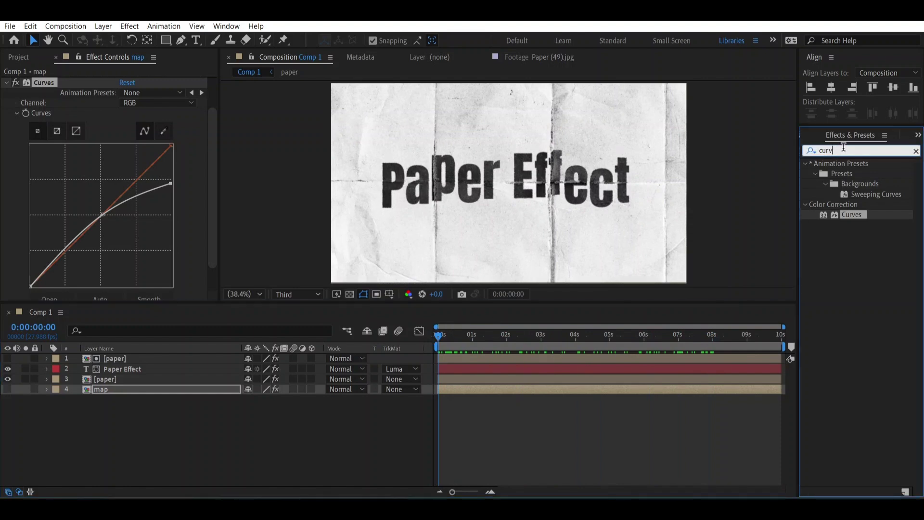
{"action": "key", "text": "BackSpace"}
{"action": "key", "text": "BackSpace"}
{"action": "key", "text": "BackSpace"}
{"action": "type", "text": "rough"}
{"action": "left_click_drag", "start_coordinate": [864, 173], "coordinate": [581, 370]}
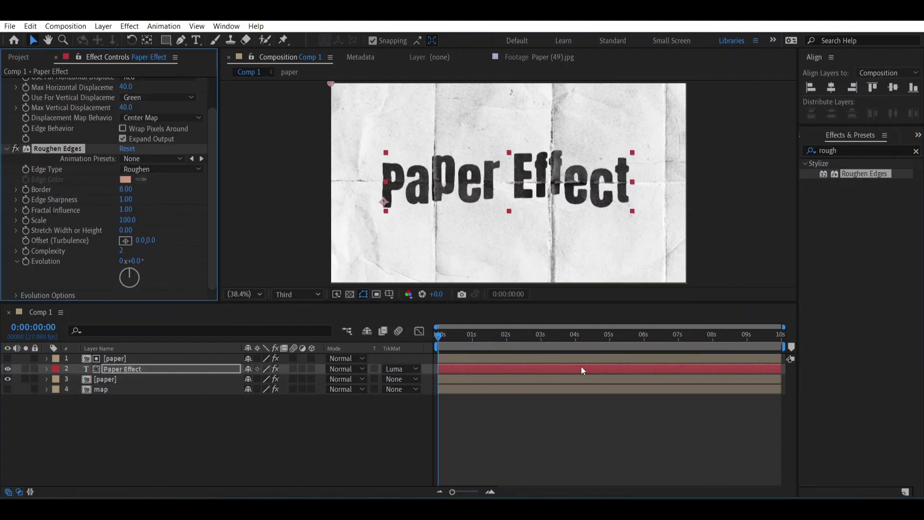
{"action": "left_click", "coordinate": [126, 189]}
{"action": "type", "text": "4"}
{"action": "key", "text": "Tab"}
{"action": "left_click", "coordinate": [125, 220]}
{"action": "left_click", "coordinate": [123, 251]}
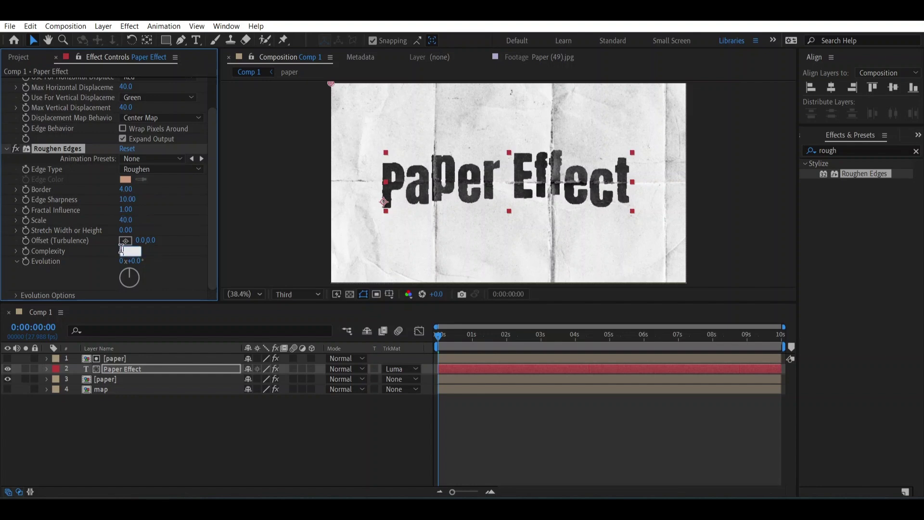
{"action": "type", "text": "10"}
{"action": "key", "text": "Return"}
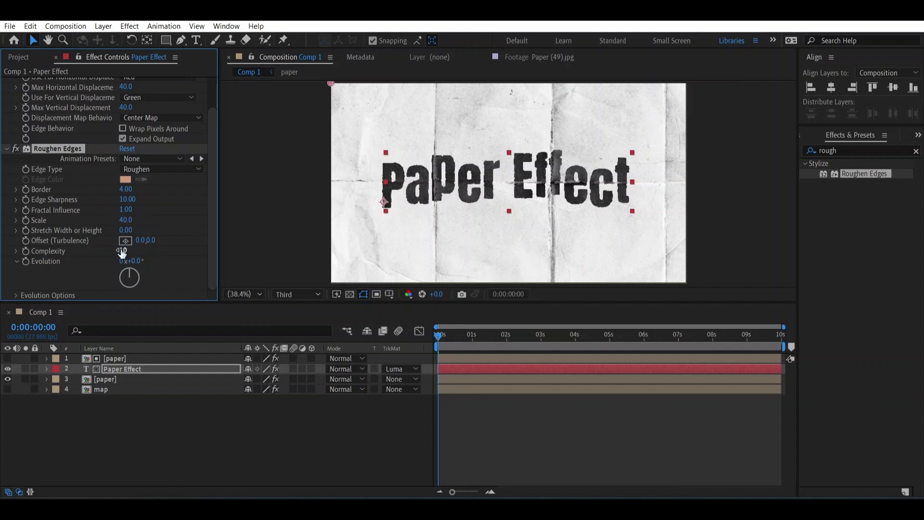
{"action": "left_click_drag", "start_coordinate": [122, 251], "coordinate": [104, 256]}
Drive the Roughen Edges Evolution with a time*100 expression.
{"action": "left_click", "coordinate": [25, 261], "text": "alt"}
{"action": "left_click", "coordinate": [26, 261], "text": "alt"}
{"action": "left_click", "coordinate": [26, 261], "text": "alt"}
{"action": "key", "text": "BackSpace"}
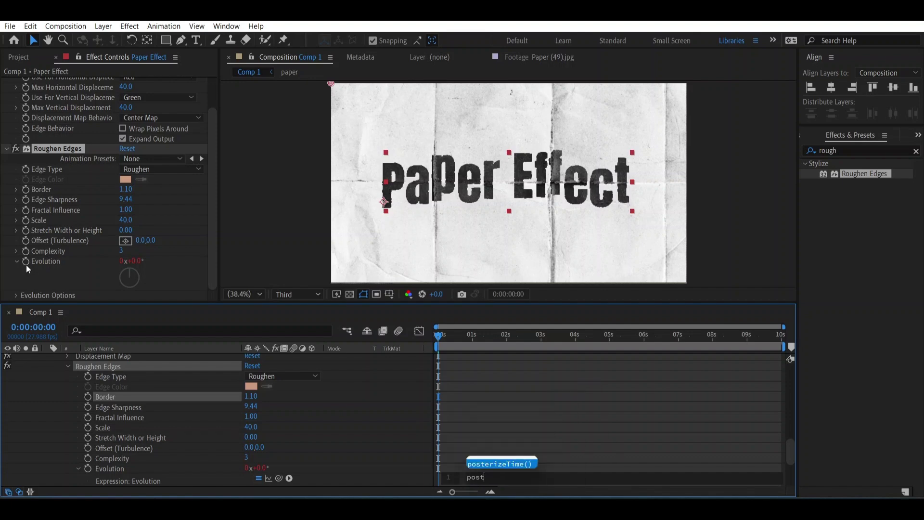
{"action": "key", "text": "Return"}
{"action": "type", "text": "time*"}
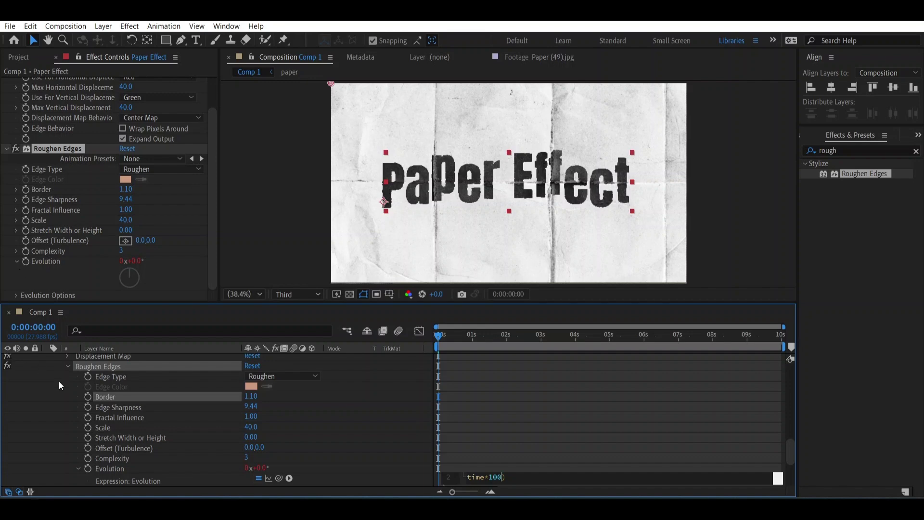
{"action": "scroll", "coordinate": [131, 432], "scroll_direction": "up", "scroll_amount": 10}
{"action": "left_click", "coordinate": [47, 368]}
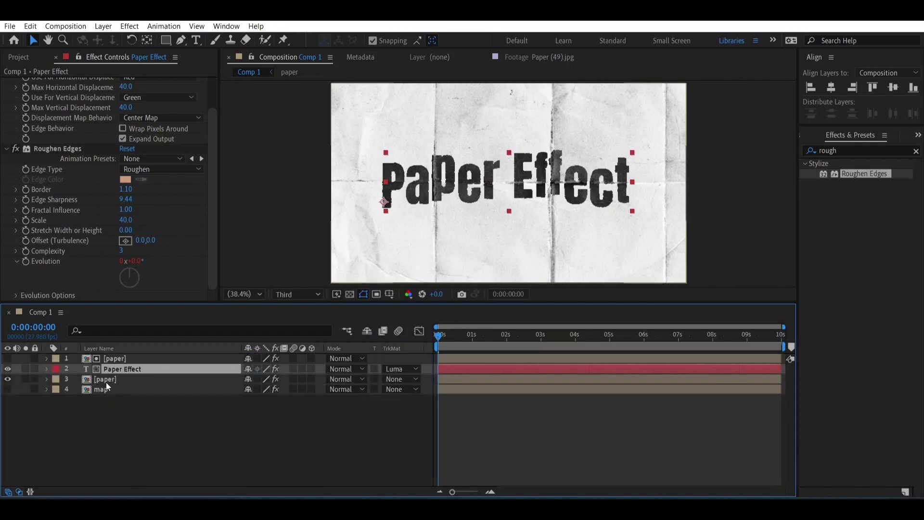
Duplicate the inverted paper layer, move the copy to the top, and set it to Multiply.
{"action": "left_click", "coordinate": [106, 381]}
{"action": "key", "text": "ctrl+d"}
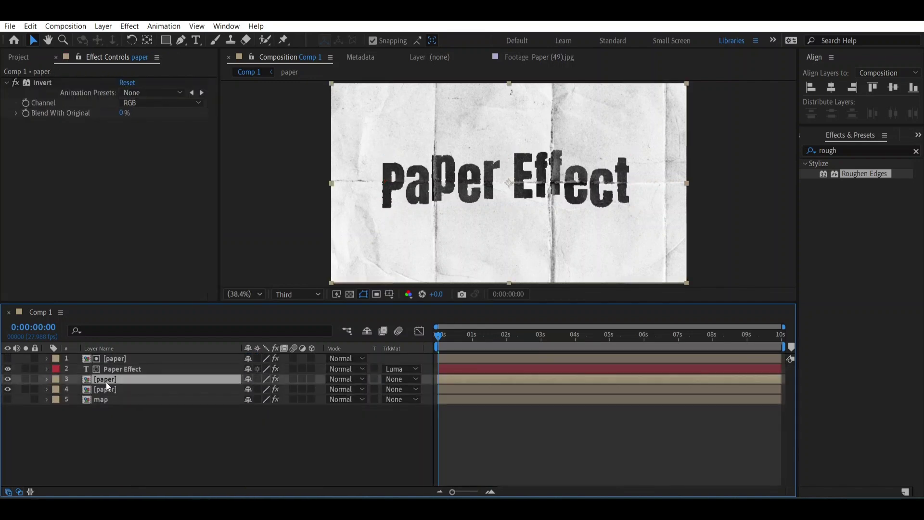
{"action": "left_click_drag", "start_coordinate": [106, 382], "coordinate": [107, 357]}
{"action": "left_click", "coordinate": [349, 359]}
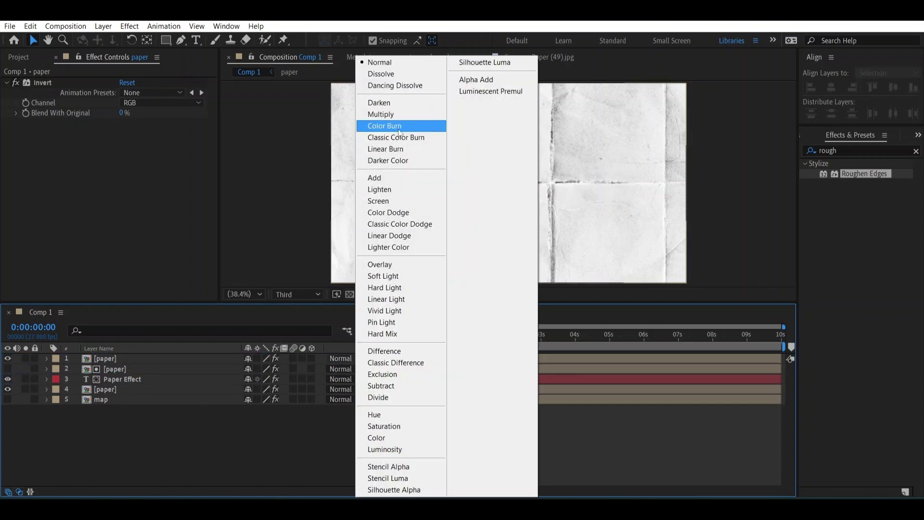
{"action": "left_click", "coordinate": [385, 115]}
Duplicate the Multiply paper layer and rename the copy 'highlight'.
{"action": "key", "text": "ctrl+d"}
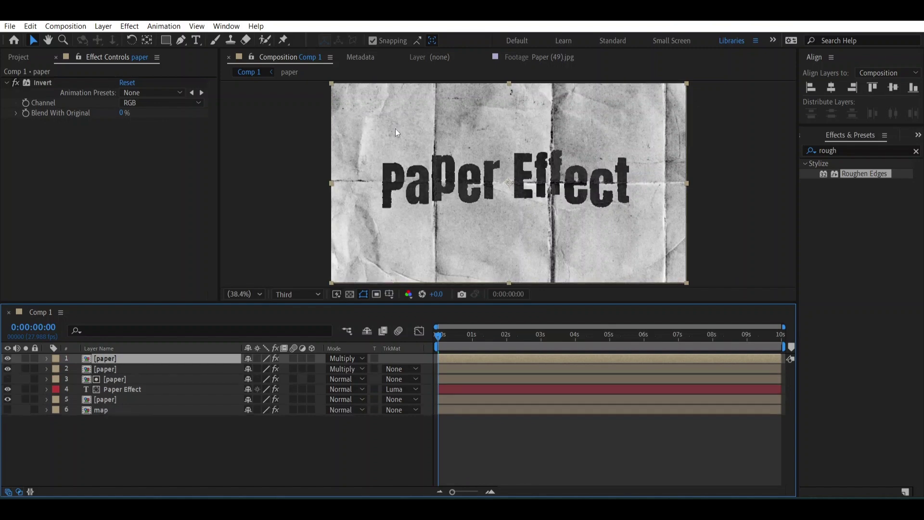
{"action": "right_click", "coordinate": [110, 363]}
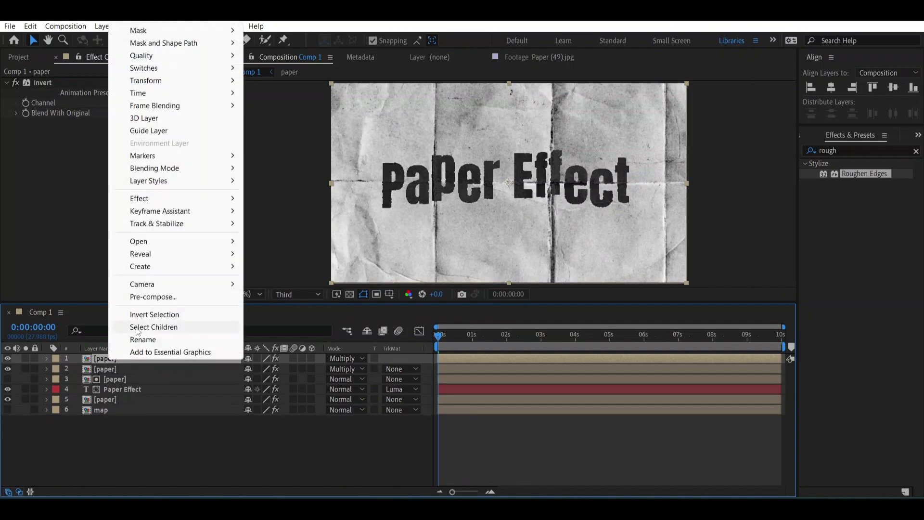
{"action": "left_click", "coordinate": [130, 338]}
{"action": "type", "text": "highlight"}
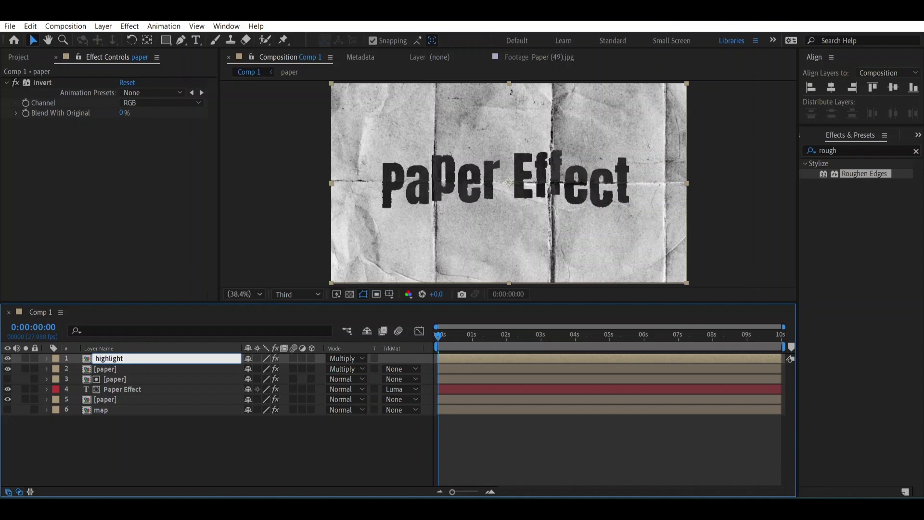
{"action": "key", "text": "Return"}
Give highlight Screen mode and an Extract effect with Black Point 254, Black Softness 18.
{"action": "left_click", "coordinate": [855, 151]}
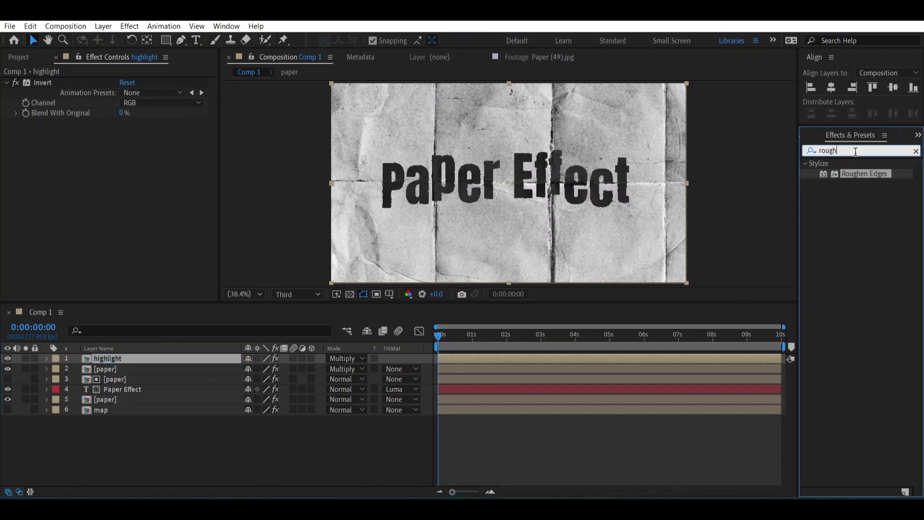
{"action": "key", "text": "BackSpace"}
{"action": "key", "text": "BackSpace"}
{"action": "key", "text": "BackSpace"}
{"action": "key", "text": "BackSpace"}
{"action": "type", "text": "extract"}
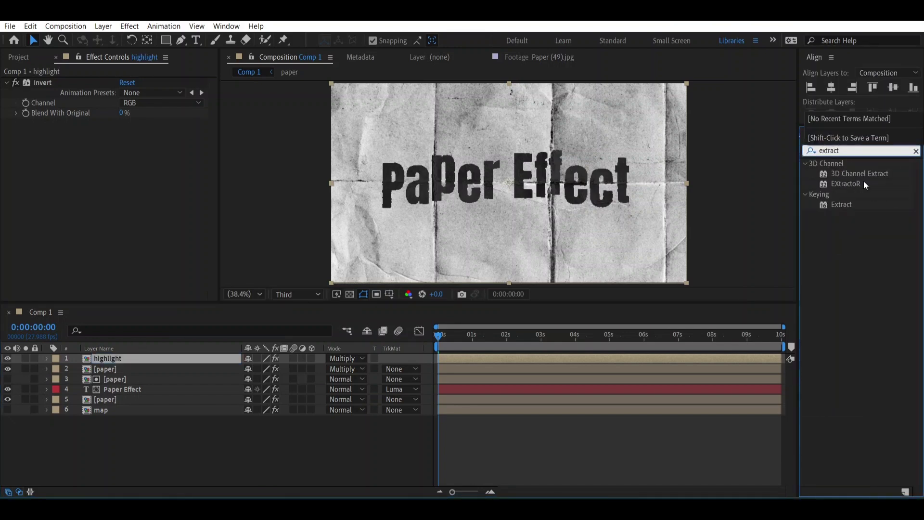
{"action": "left_click_drag", "start_coordinate": [842, 204], "coordinate": [536, 365]}
{"action": "left_click", "coordinate": [346, 358]}
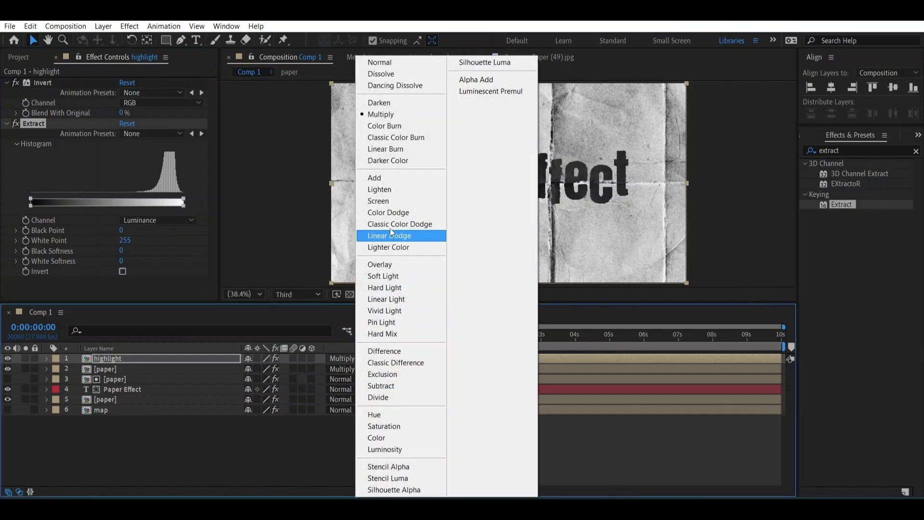
{"action": "left_click", "coordinate": [378, 202]}
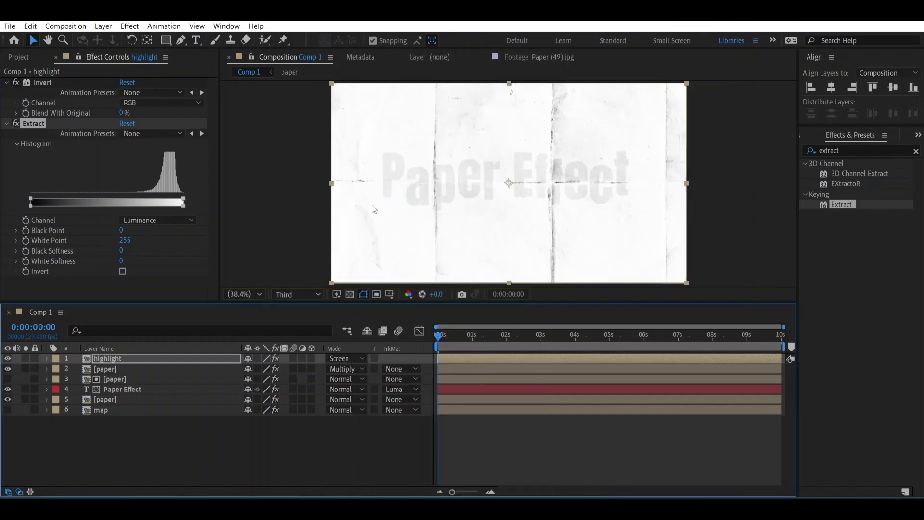
{"action": "left_click", "coordinate": [32, 205]}
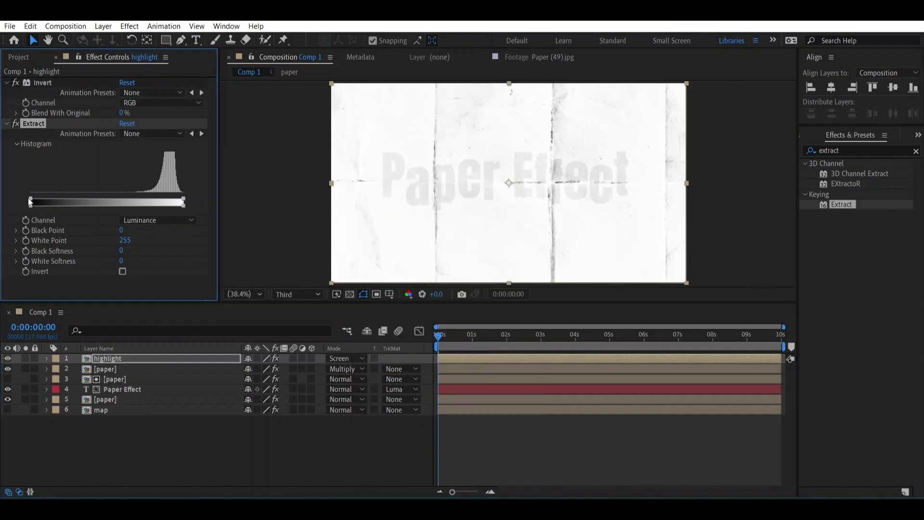
{"action": "left_click_drag", "start_coordinate": [30, 201], "coordinate": [181, 201]}
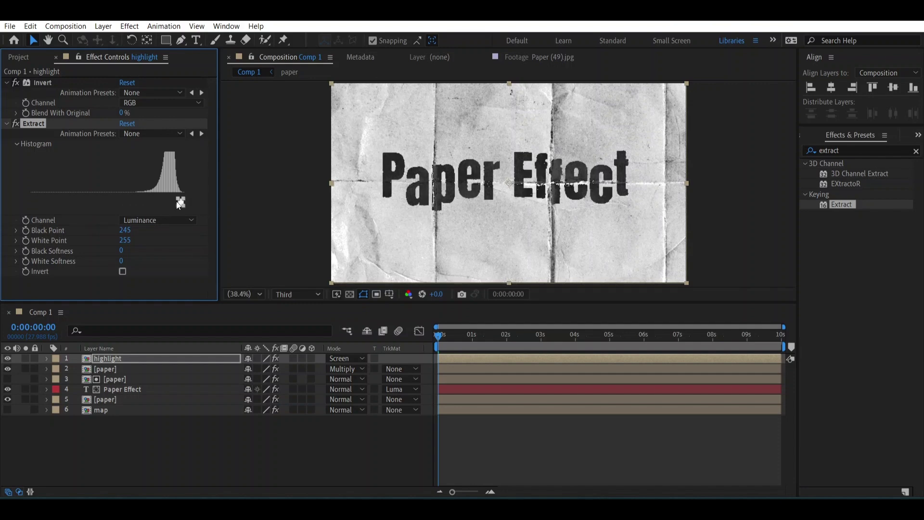
{"action": "left_click", "coordinate": [122, 251]}
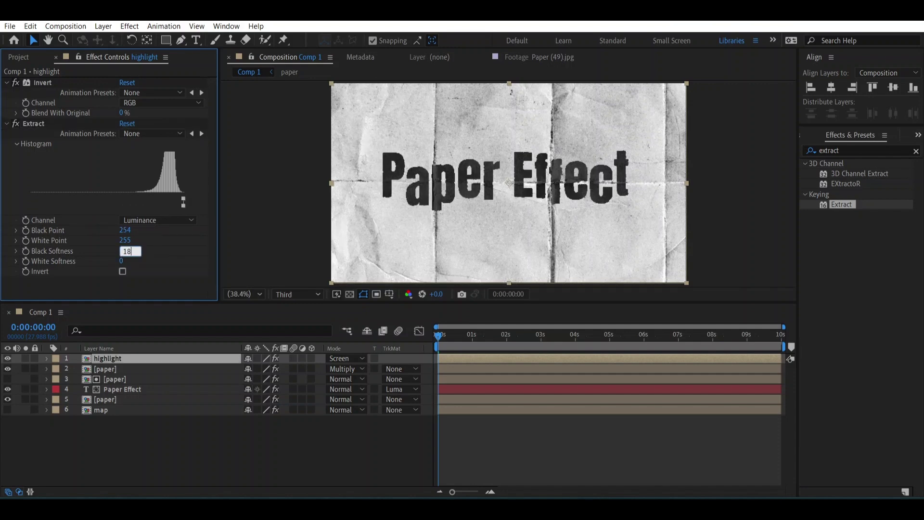
{"action": "key", "text": "Return"}
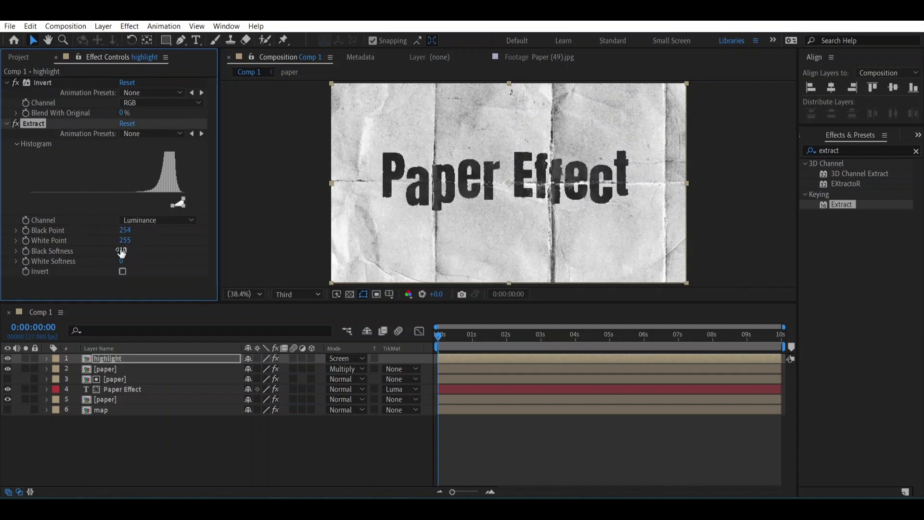
Drag Paper (45).jpg and Texture.jpg from the Project panel to the top of Comp 1.
{"action": "left_click", "coordinate": [20, 58]}
{"action": "left_click", "coordinate": [47, 188]}
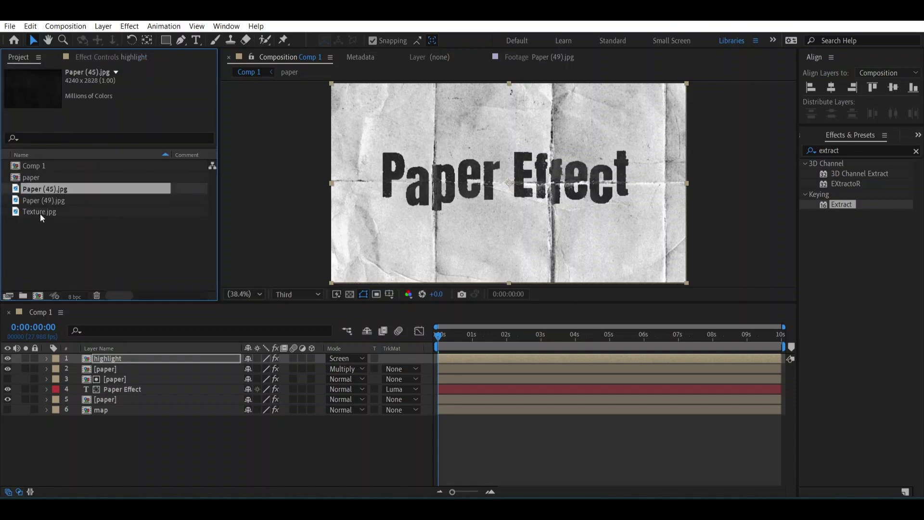
{"action": "left_click", "coordinate": [40, 212], "text": "shift"}
{"action": "left_click", "coordinate": [45, 199], "text": "ctrl"}
{"action": "left_click_drag", "start_coordinate": [47, 190], "coordinate": [77, 357]}
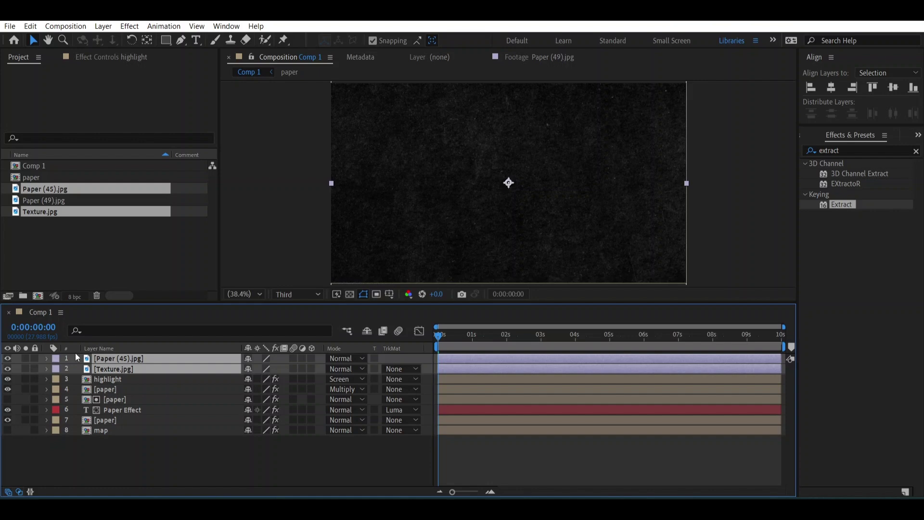
{"action": "key", "text": "space"}
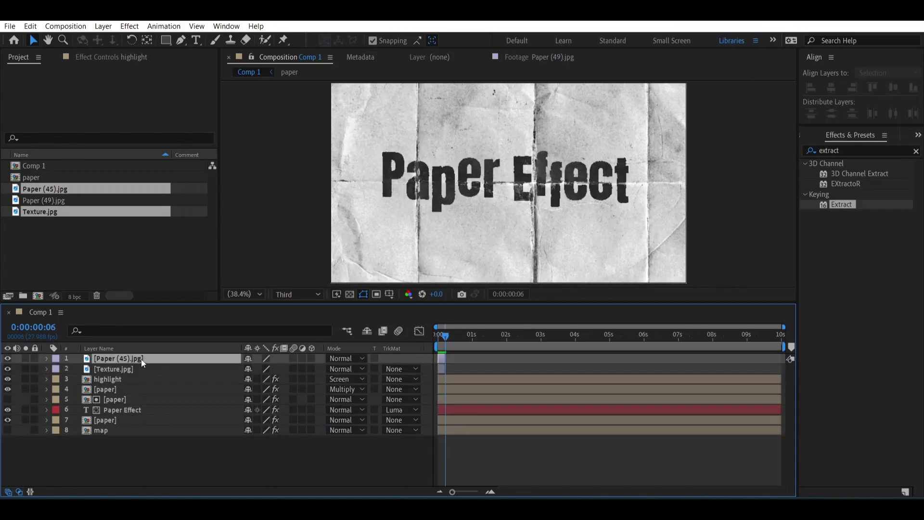
Pre-compose the two images as 'texture' and loop it with a Time Remap loopOut expression.
{"action": "right_click", "coordinate": [145, 358]}
{"action": "mouse_move", "coordinate": [191, 217]}
{"action": "left_click", "coordinate": [187, 303]}
{"action": "type", "text": "texture"}
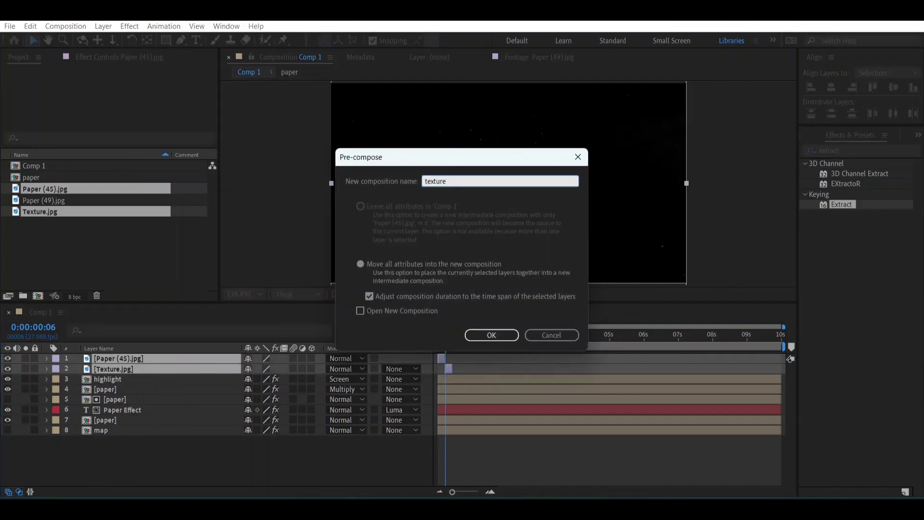
{"action": "key", "text": "Return"}
{"action": "key", "text": "ctrl+alt+t"}
{"action": "left_click", "coordinate": [67, 369], "text": "alt"}
{"action": "left_click", "coordinate": [289, 379]}
{"action": "left_click", "coordinate": [482, 170]}
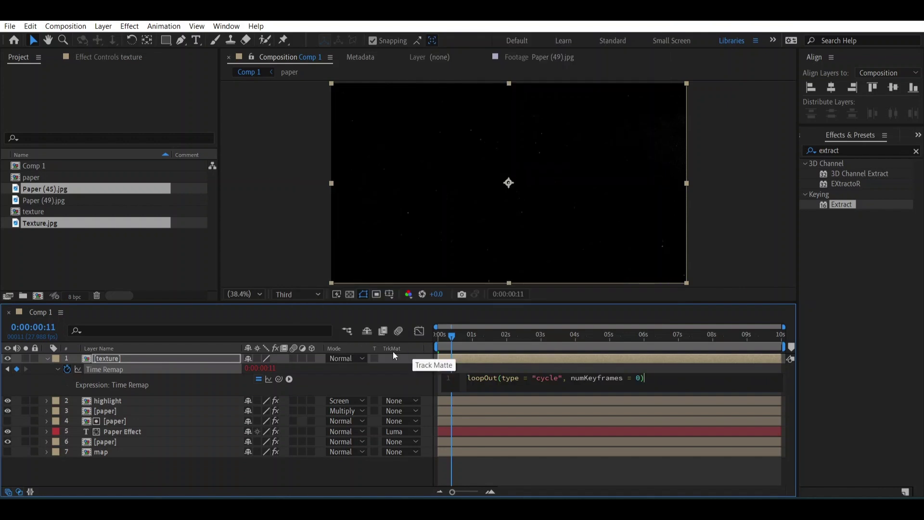
Set texture to Lighten, then duplicate it and set the top copy to Multiply.
{"action": "left_click", "coordinate": [353, 358]}
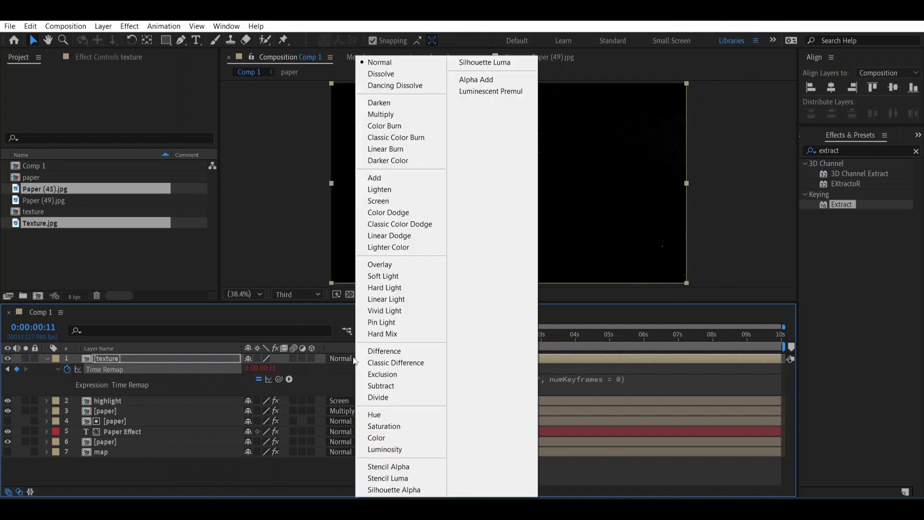
{"action": "left_click", "coordinate": [395, 192]}
{"action": "key", "text": "Home"}
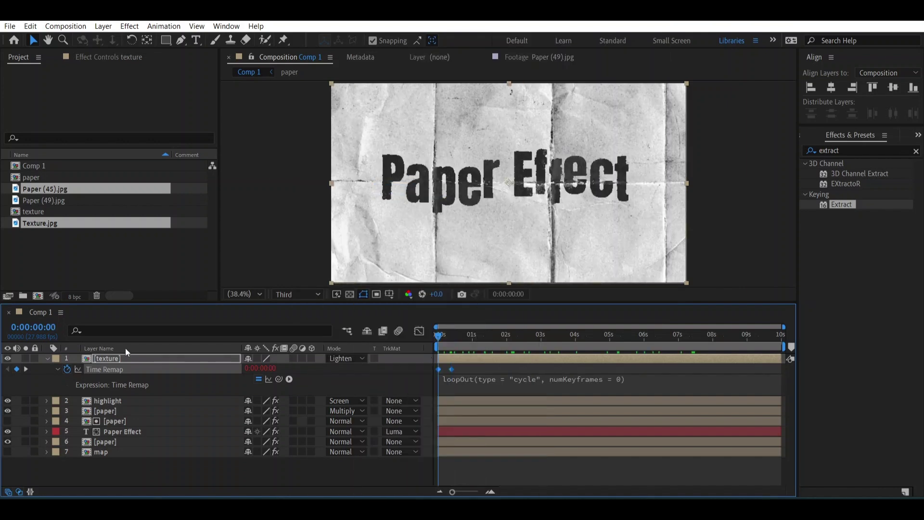
{"action": "left_click", "coordinate": [45, 359]}
{"action": "key", "text": "ctrl+d"}
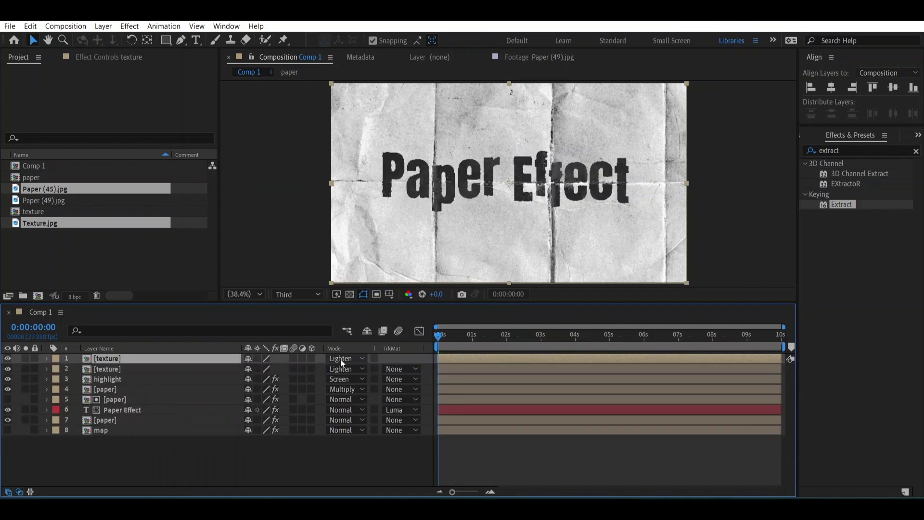
{"action": "left_click", "coordinate": [340, 359]}
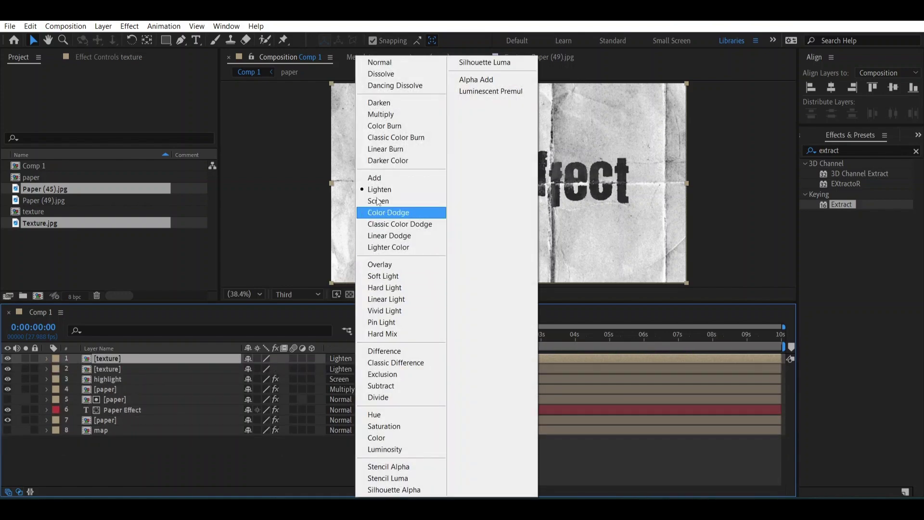
{"action": "left_click", "coordinate": [381, 114]}
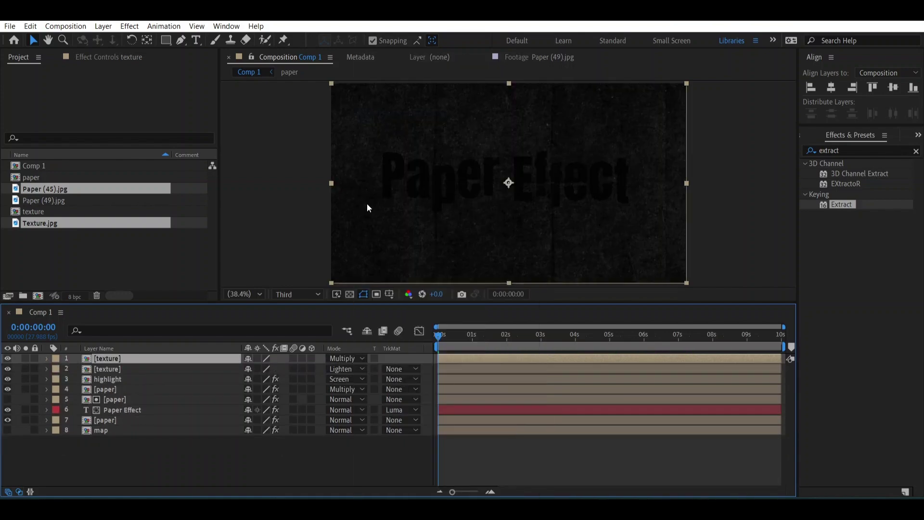
Apply the Invert effect to the top texture copy.
{"action": "left_click", "coordinate": [845, 151]}
{"action": "key", "text": "BackSpace"}
{"action": "key", "text": "BackSpace"}
{"action": "key", "text": "BackSpace"}
{"action": "key", "text": "BackSpace"}
{"action": "key", "text": "BackSpace"}
{"action": "key", "text": "BackSpace"}
{"action": "type", "text": "inver"}
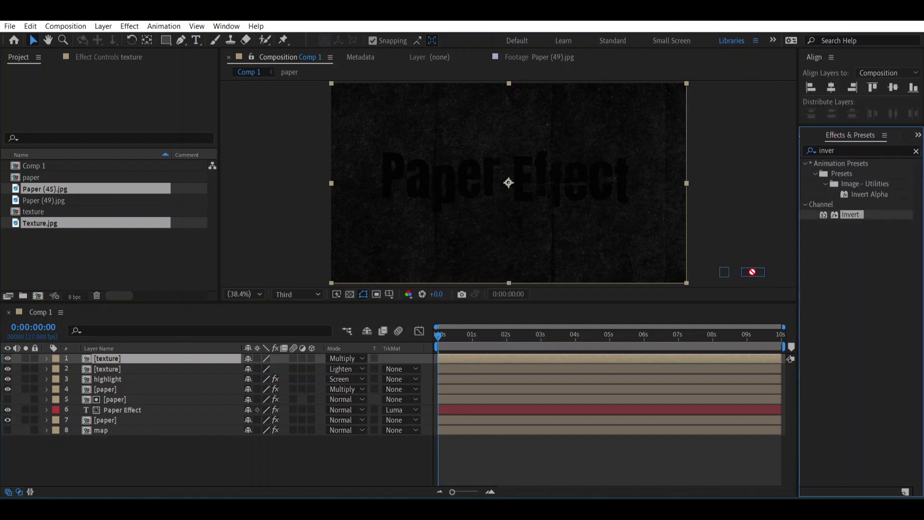
{"action": "double_click", "coordinate": [851, 214]}
Add a new adjustment layer with an Exposure effect set to -0.20.
{"action": "right_click", "coordinate": [397, 447]}
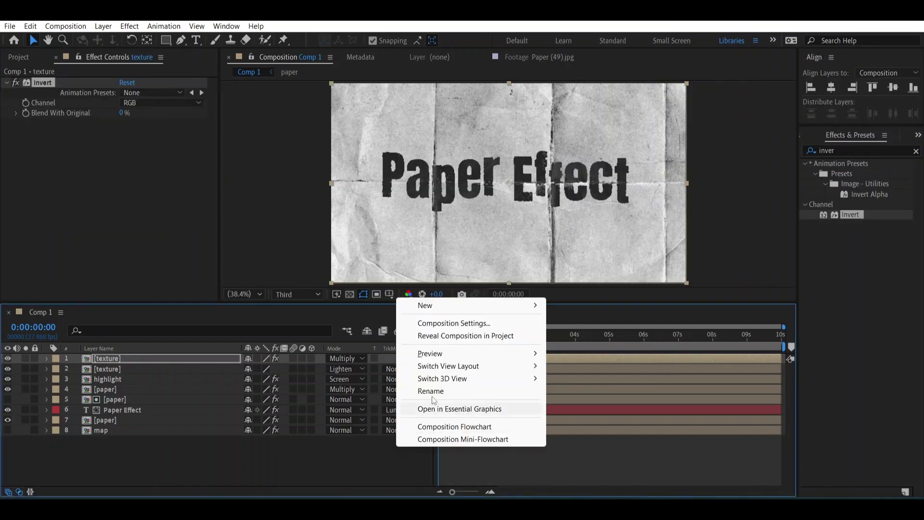
{"action": "left_click", "coordinate": [593, 398]}
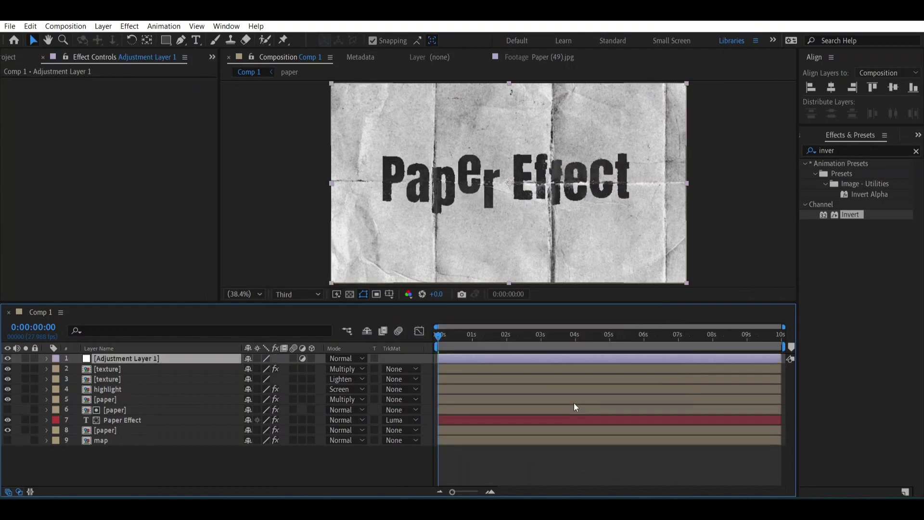
{"action": "left_click", "coordinate": [873, 148]}
{"action": "key", "text": "BackSpace"}
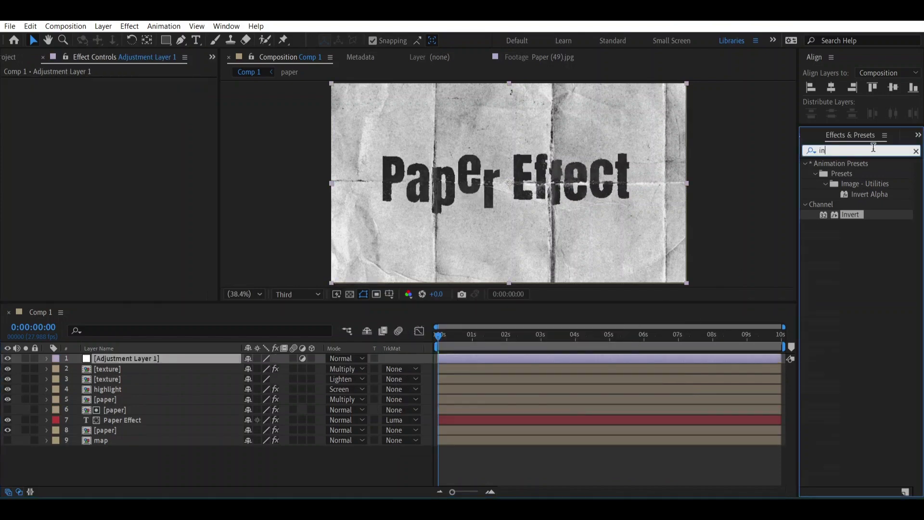
{"action": "key", "text": "BackSpace"}
{"action": "key", "text": "BackSpace"}
{"action": "type", "text": "expo"}
{"action": "left_click_drag", "start_coordinate": [855, 286], "coordinate": [712, 361]}
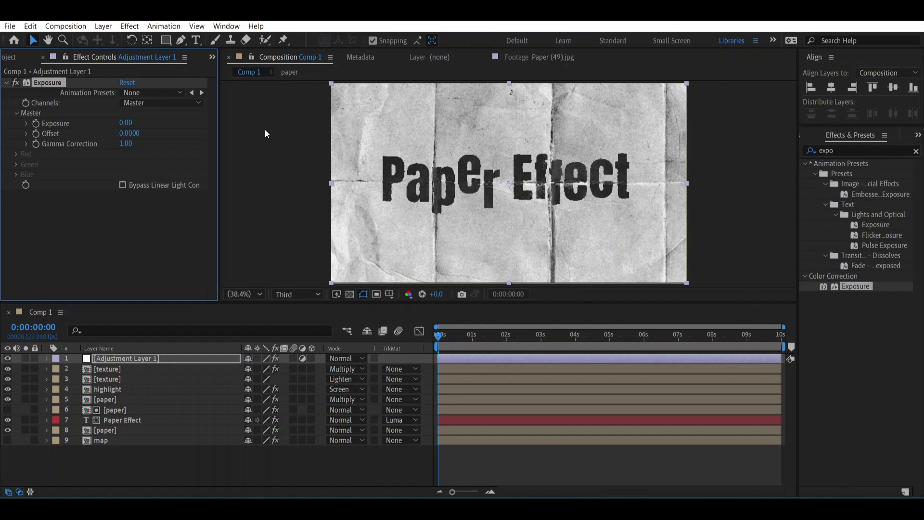
{"action": "left_click", "coordinate": [132, 122]}
{"action": "type", "text": "-0.2"}
{"action": "key", "text": "Return"}
Drive the Exposure amount with a posterizeTime(6) and wiggle flicker expression.
{"action": "left_click", "coordinate": [37, 124], "text": "alt"}
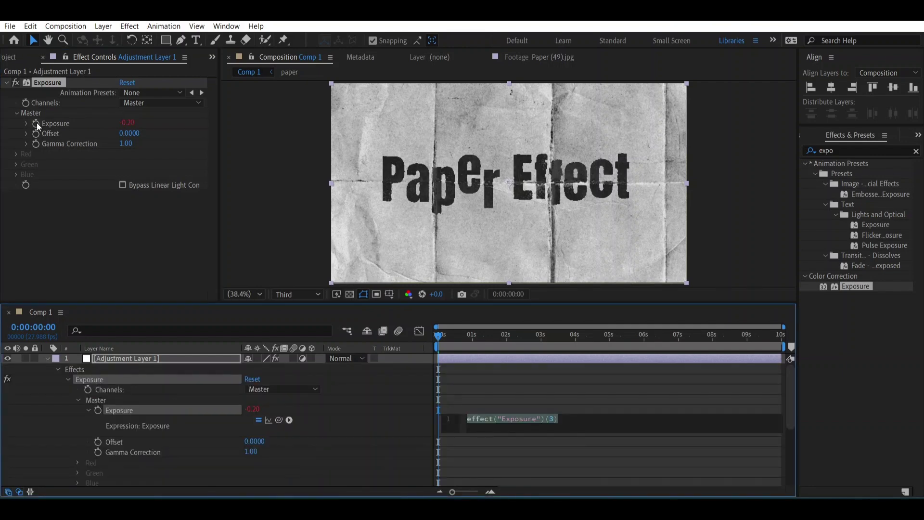
{"action": "type", "text": "posterizeTime()"}
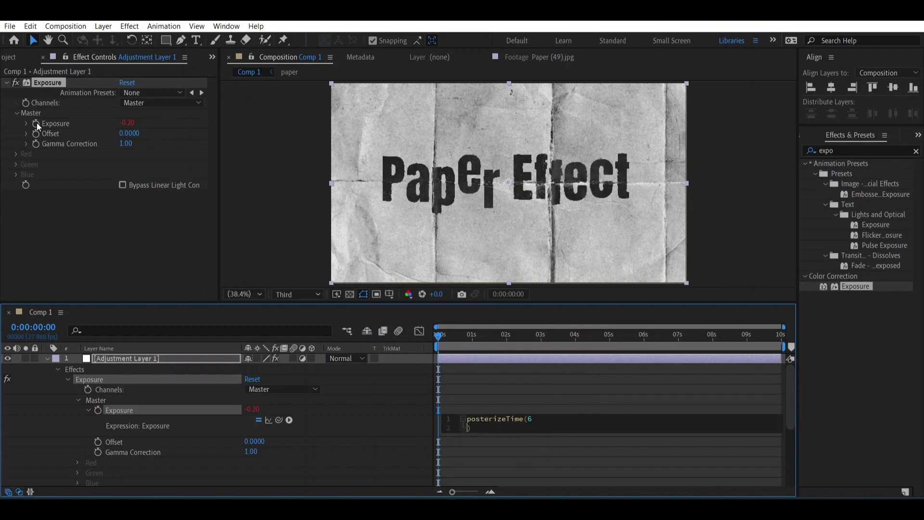
{"action": "type", "text": "wigglr30,01"}
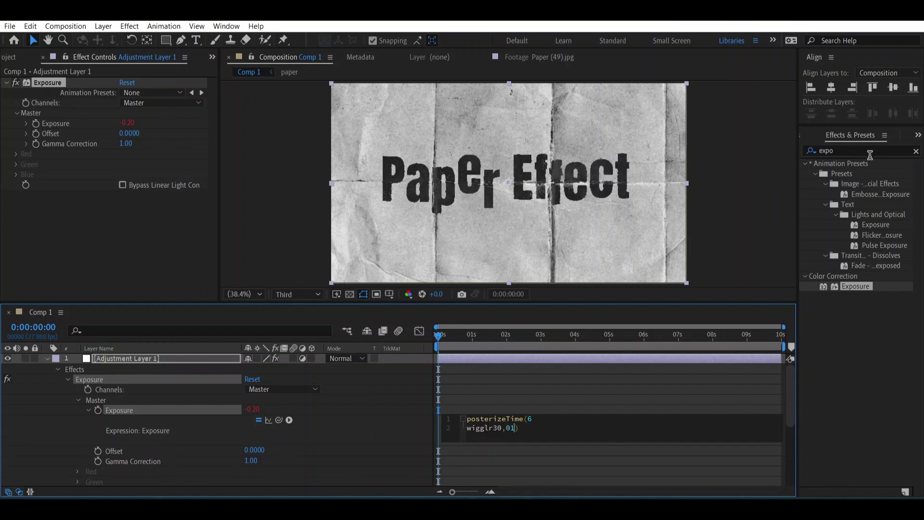
{"action": "left_click", "coordinate": [870, 154]}
{"action": "double_click", "coordinate": [871, 152]}
{"action": "key", "text": "BackSpace"}
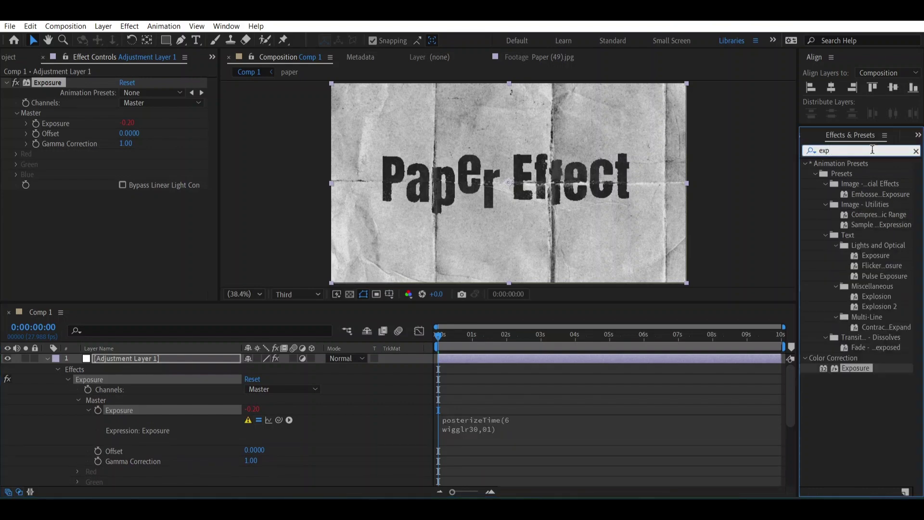
Add Add Grain to the adjustment layer: Final Output, Kodak Vision 320T (5277) preset, monochromatic.
{"action": "type", "text": "grain"}
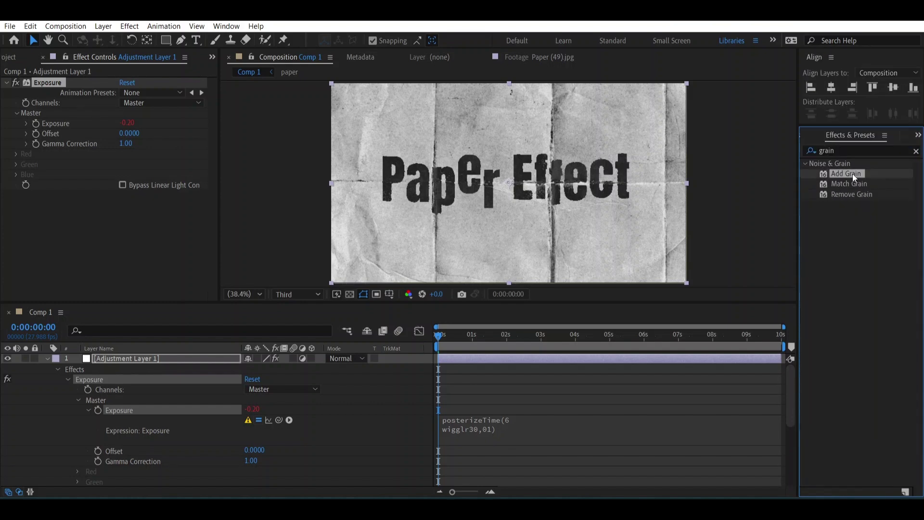
{"action": "left_click_drag", "start_coordinate": [846, 174], "coordinate": [155, 166]}
{"action": "left_click", "coordinate": [155, 165]}
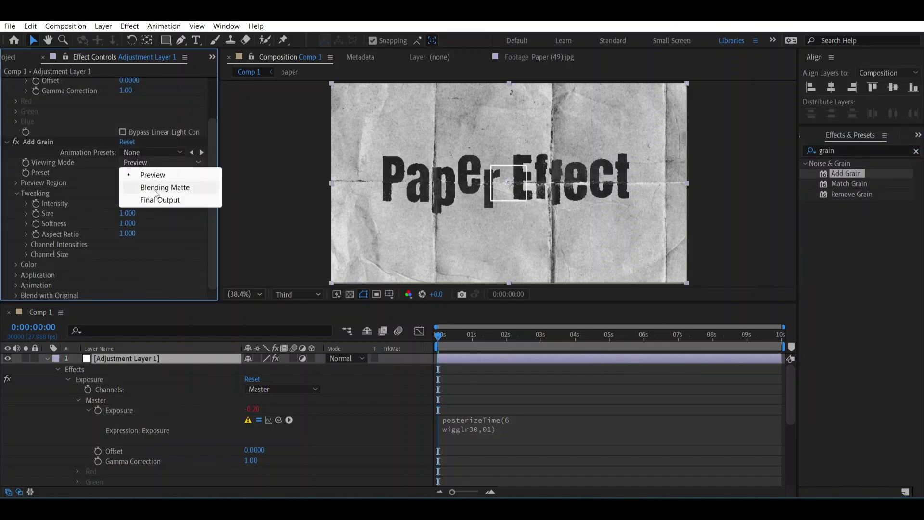
{"action": "left_click", "coordinate": [156, 200]}
{"action": "left_click", "coordinate": [136, 173]}
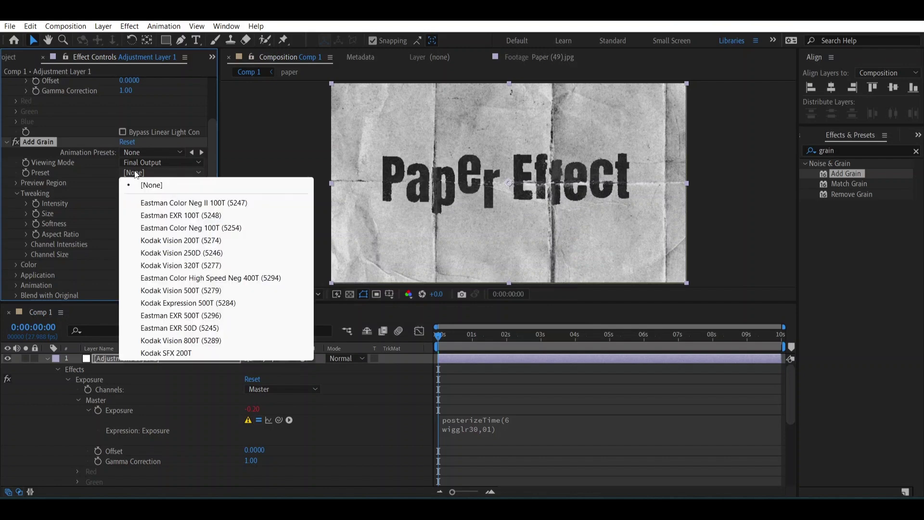
{"action": "left_click", "coordinate": [171, 266]}
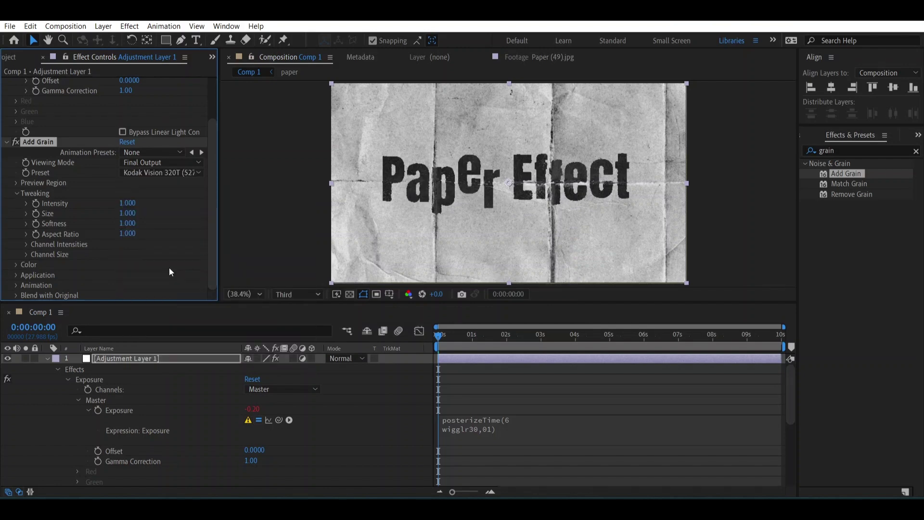
{"action": "left_click", "coordinate": [12, 263]}
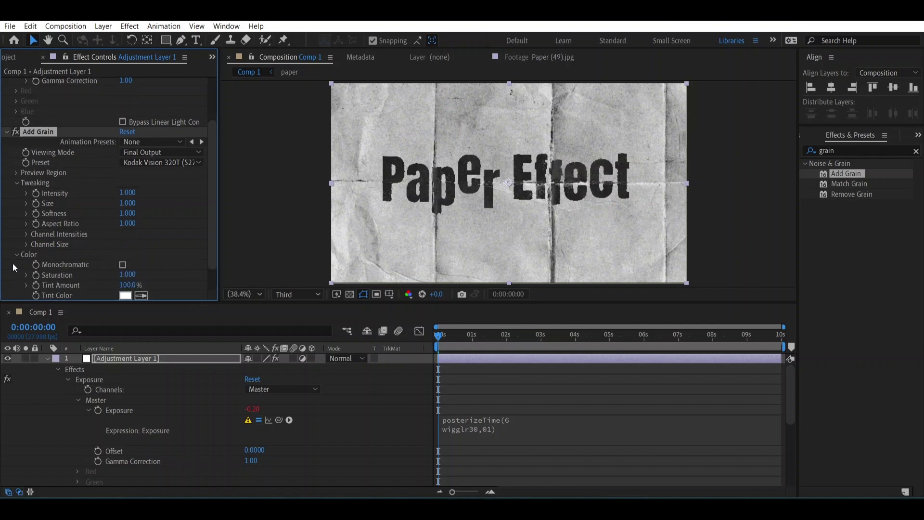
{"action": "left_click", "coordinate": [122, 265]}
{"action": "left_click", "coordinate": [846, 151]}
Apply Brightness & Contrast to Adjustment Layer 1, setting Brightness 4 and Contrast 10.
{"action": "type", "text": "b"}
{"action": "key", "text": "BackSpace"}
{"action": "key", "text": "BackSpace"}
{"action": "key", "text": "BackSpace"}
{"action": "key", "text": "BackSpace"}
{"action": "key", "text": "BackSpace"}
{"action": "key", "text": "BackSpace"}
{"action": "type", "text": "bright"}
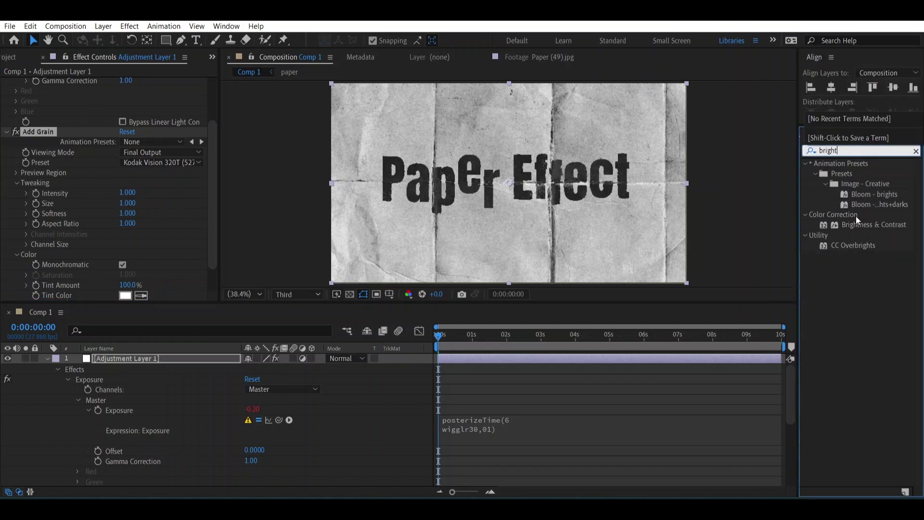
{"action": "left_click_drag", "start_coordinate": [859, 225], "coordinate": [63, 174]}
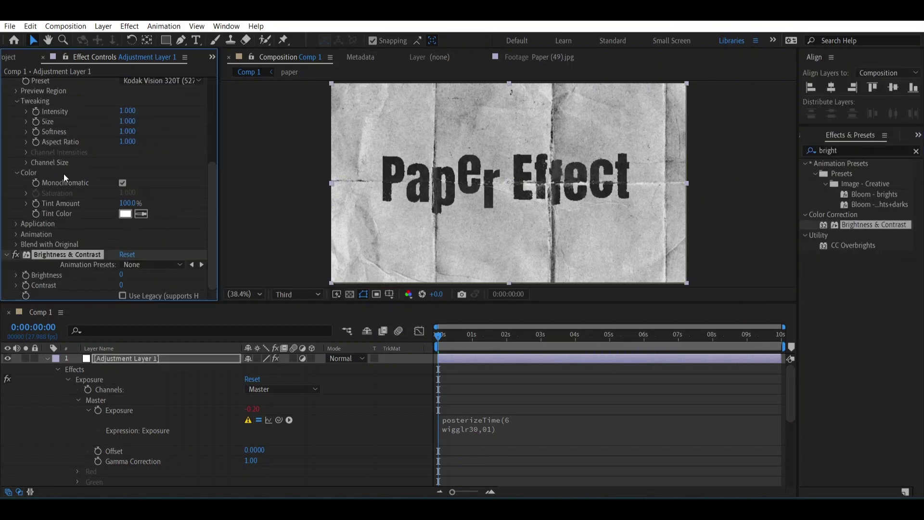
{"action": "left_click", "coordinate": [118, 272]}
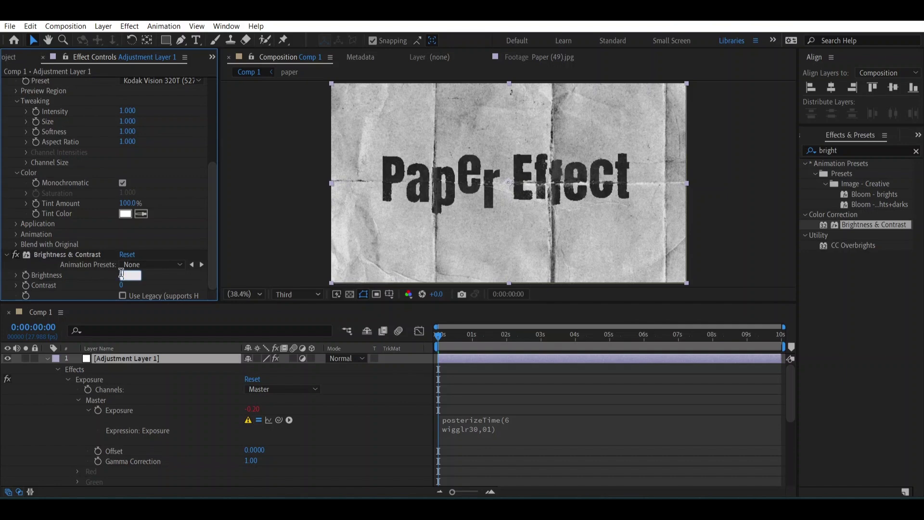
{"action": "type", "text": "4"}
{"action": "left_click", "coordinate": [121, 285]}
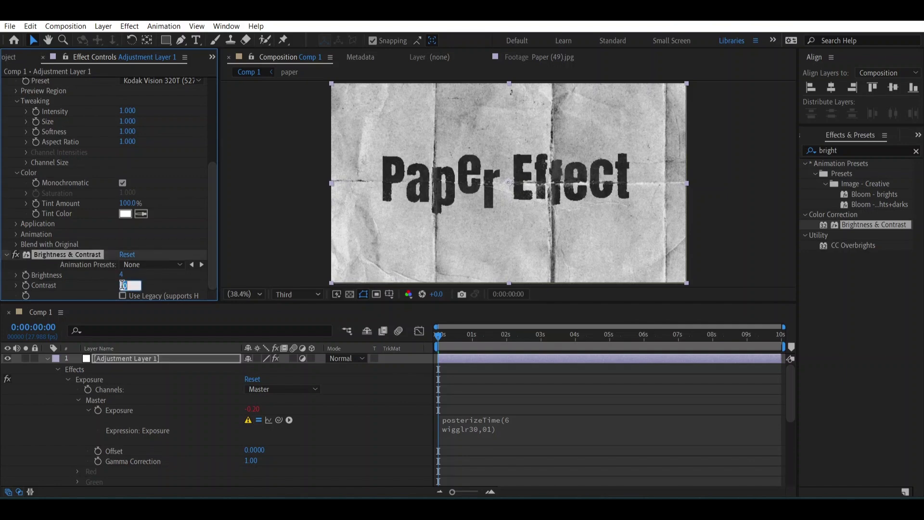
{"action": "type", "text": "10"}
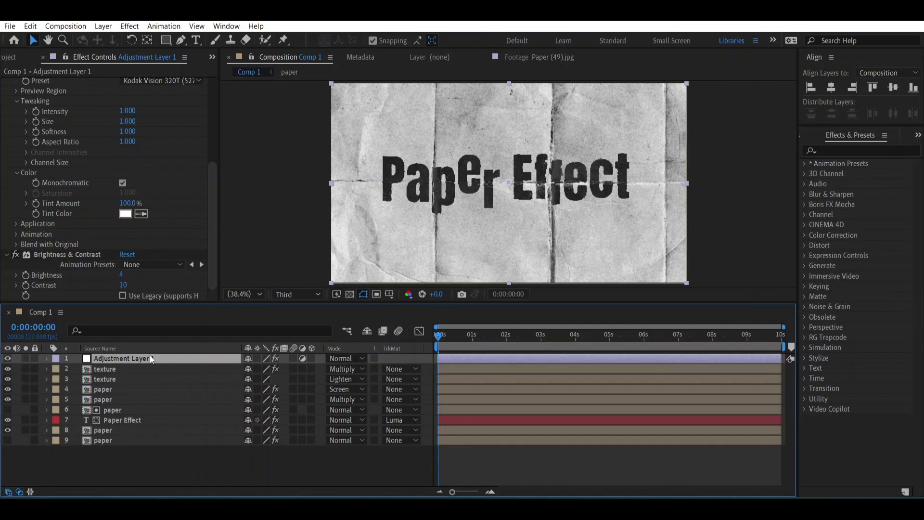
Apply Invert to Adjustment Layer 1 and play a preview of the dark-paper animation.
{"action": "left_click", "coordinate": [899, 151]}
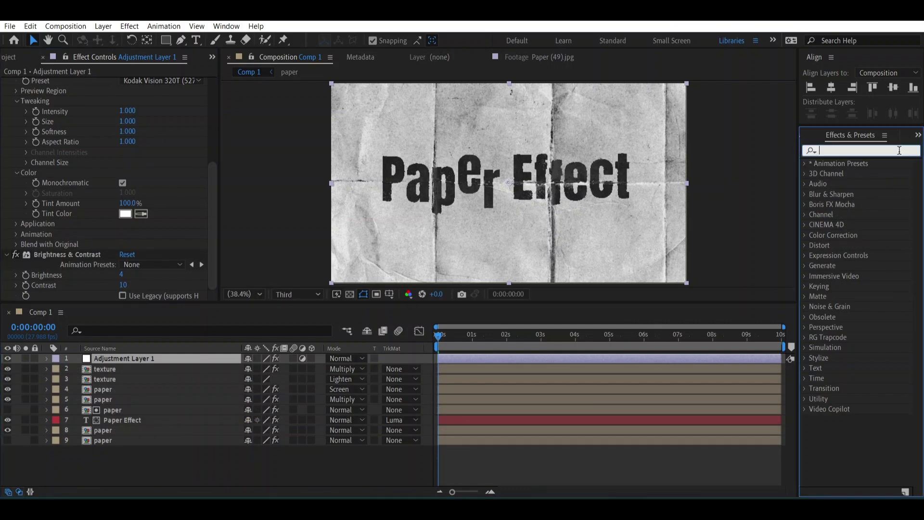
{"action": "type", "text": "iv"}
{"action": "key", "text": "BackSpace"}
{"action": "type", "text": "n"}
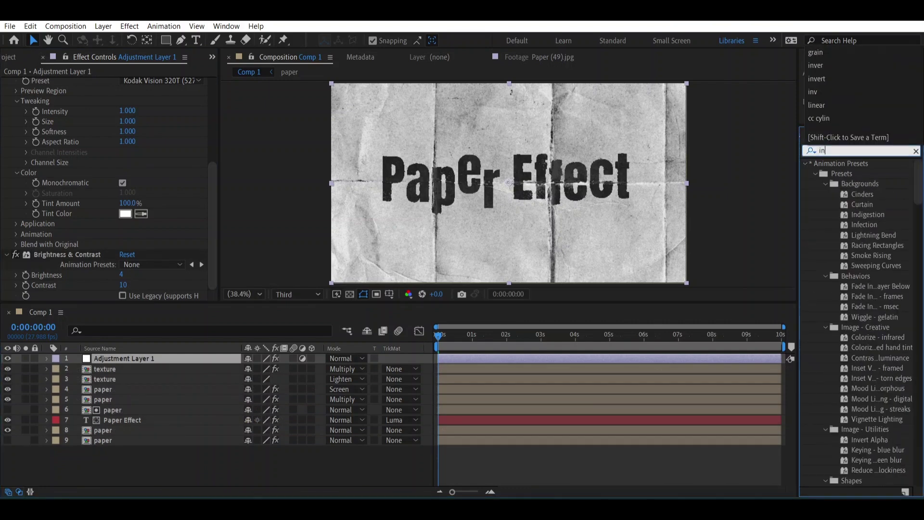
{"action": "type", "text": "ver"}
{"action": "left_click_drag", "start_coordinate": [857, 219], "coordinate": [654, 359]}
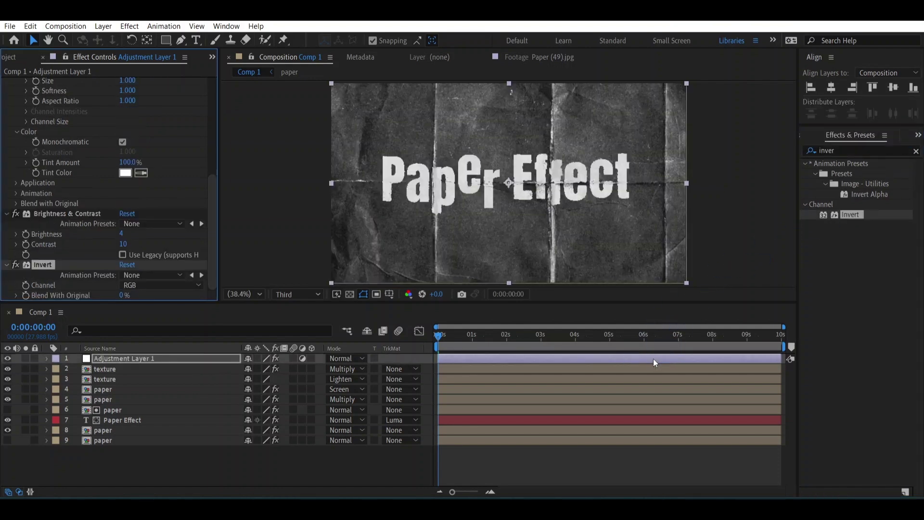
{"action": "key", "text": "space"}
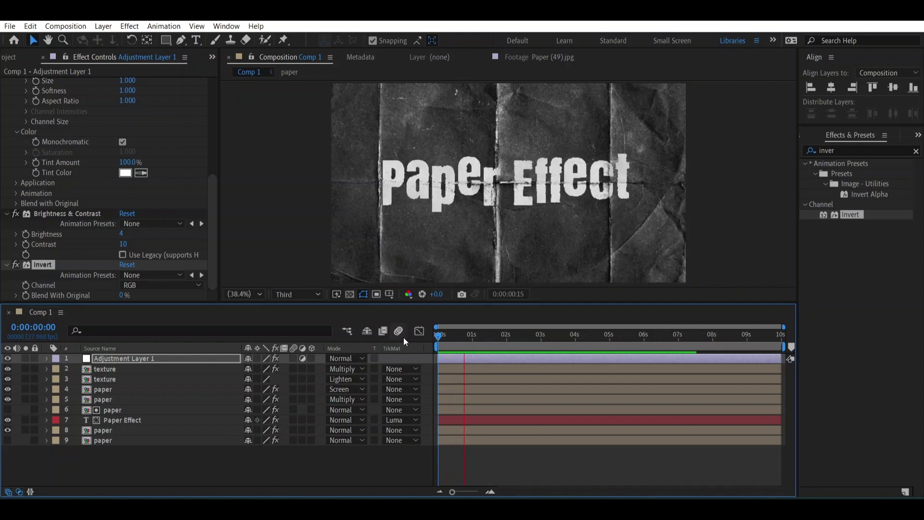